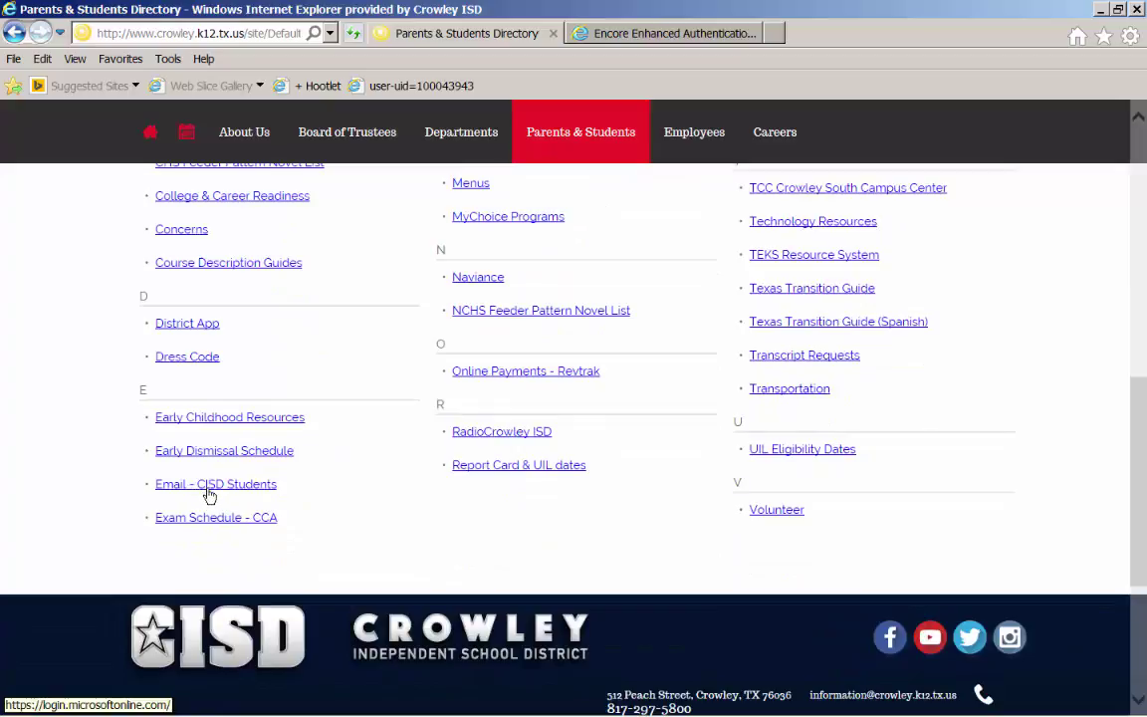
- Follow the Email - CISD Students link on the Parents & Students directory page
click(214, 493)
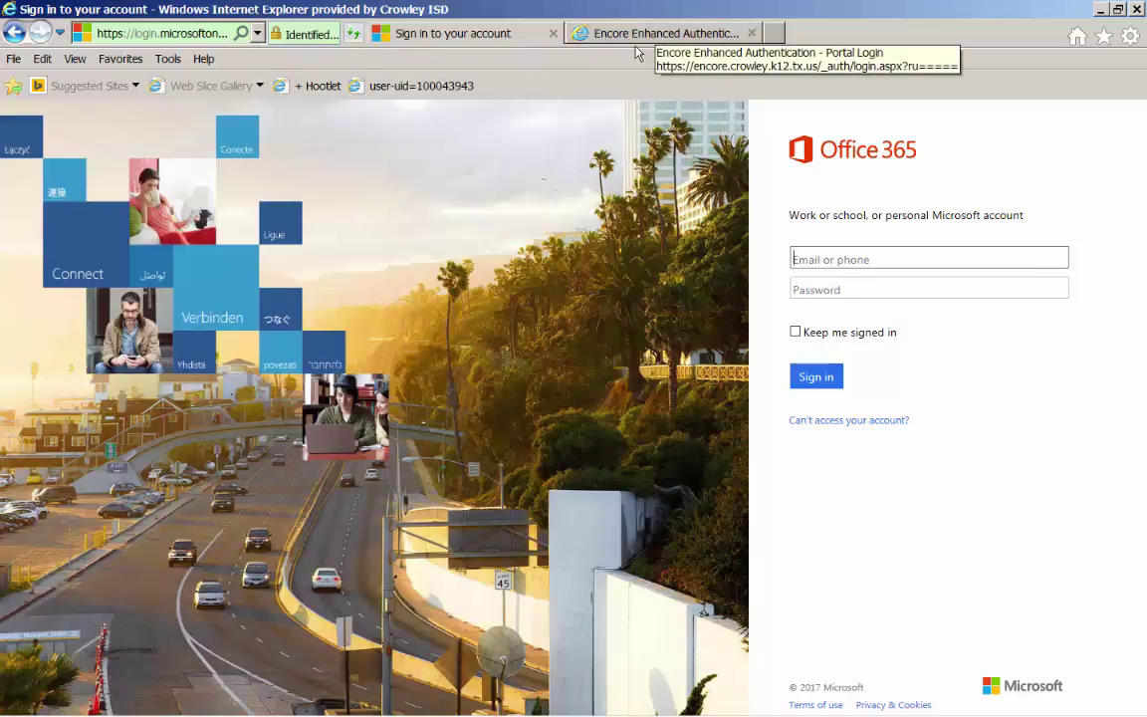
- Open login.microsoftonline.com in a new tab and start entering the student's email address
click(776, 34)
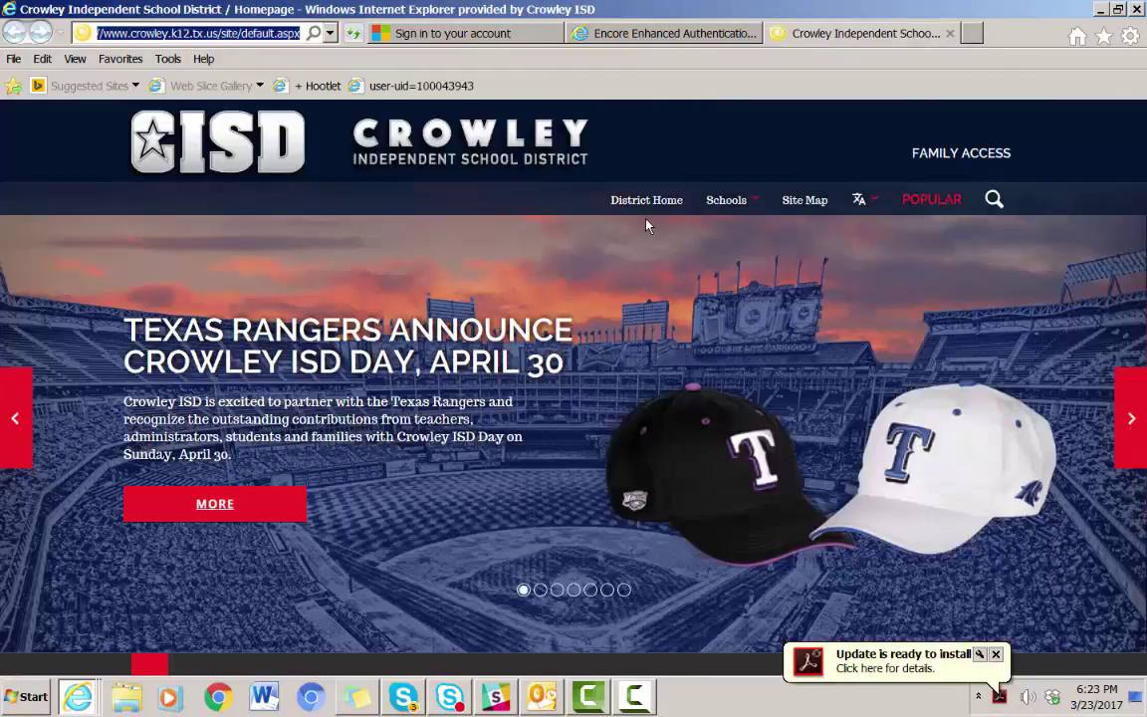
text(login.m)
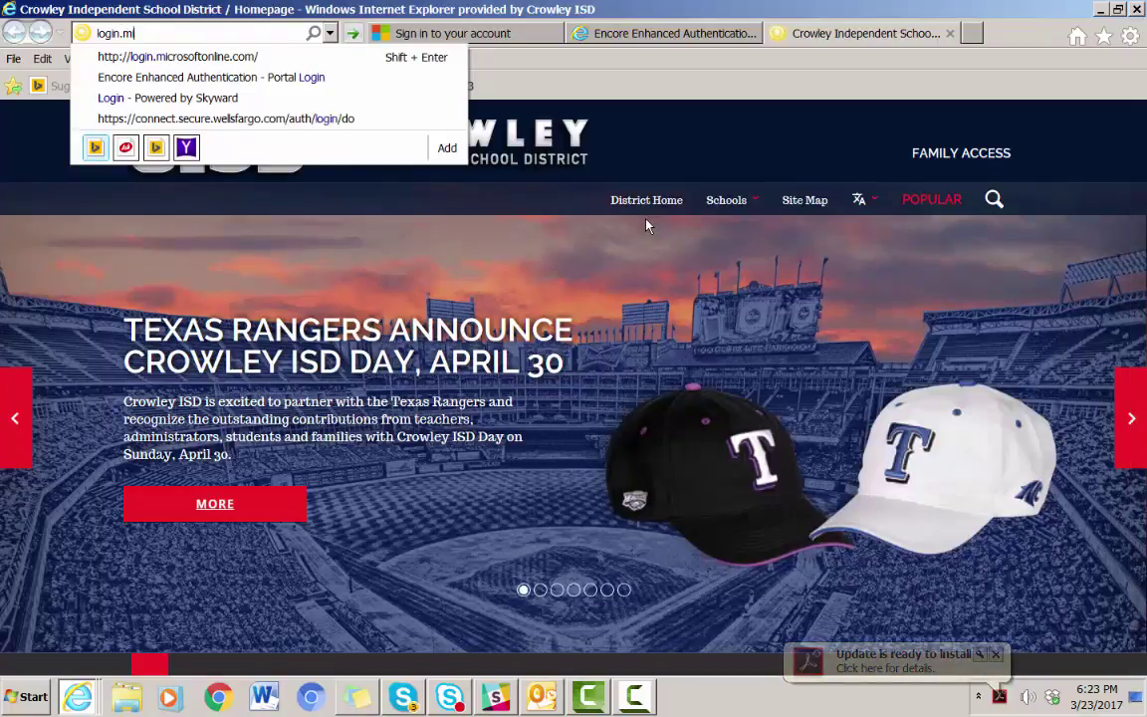
text(icroso)
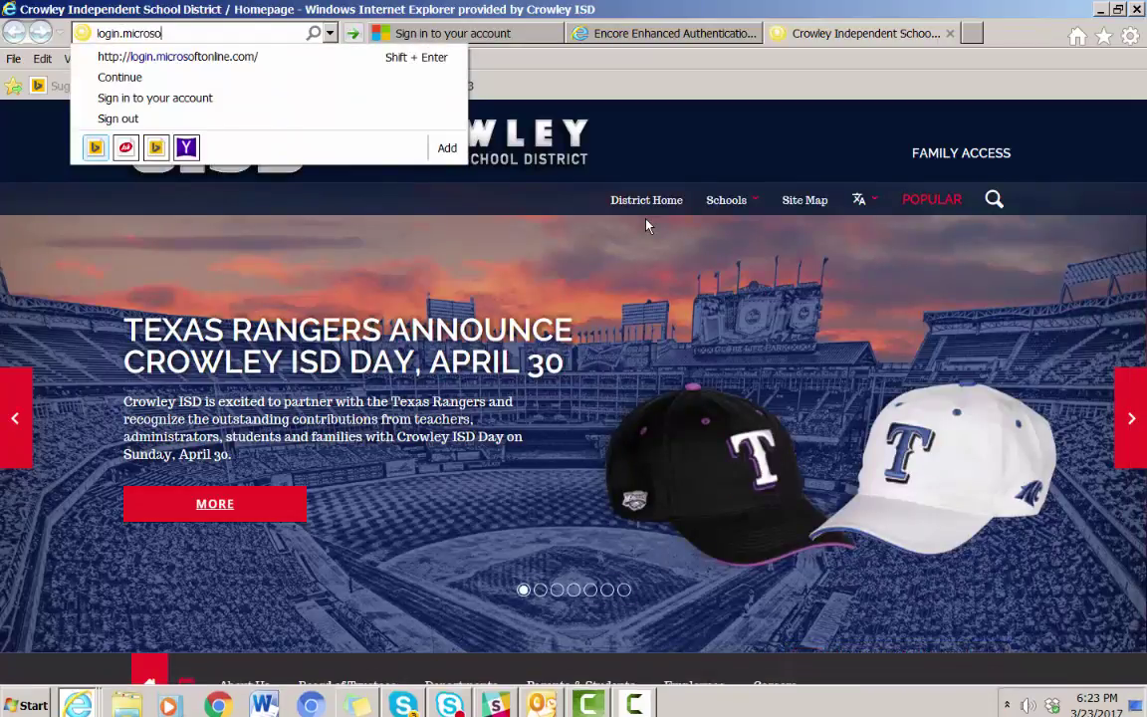
text(ftonline)
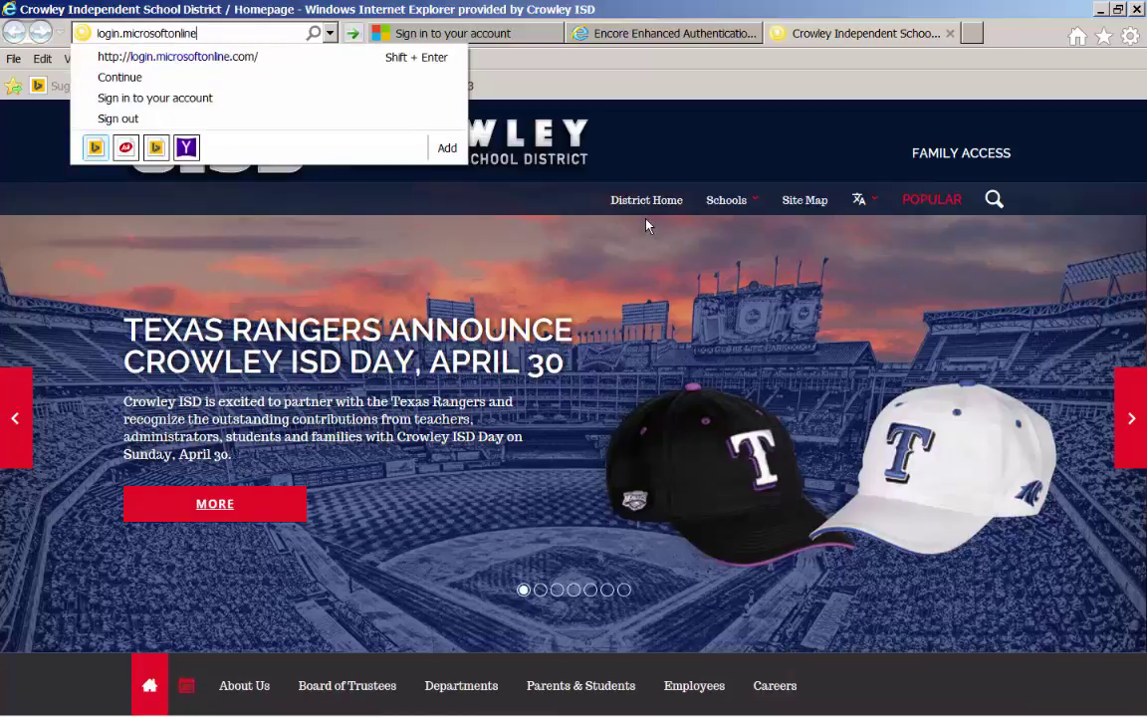
text(.com)
key(Return)
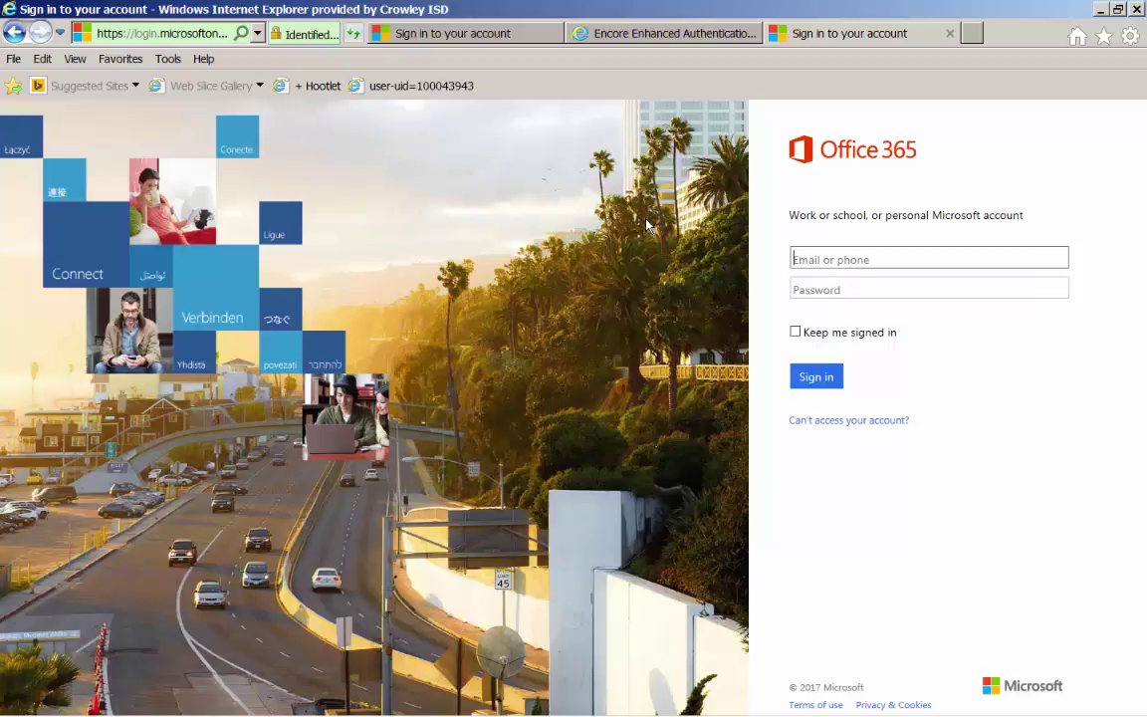
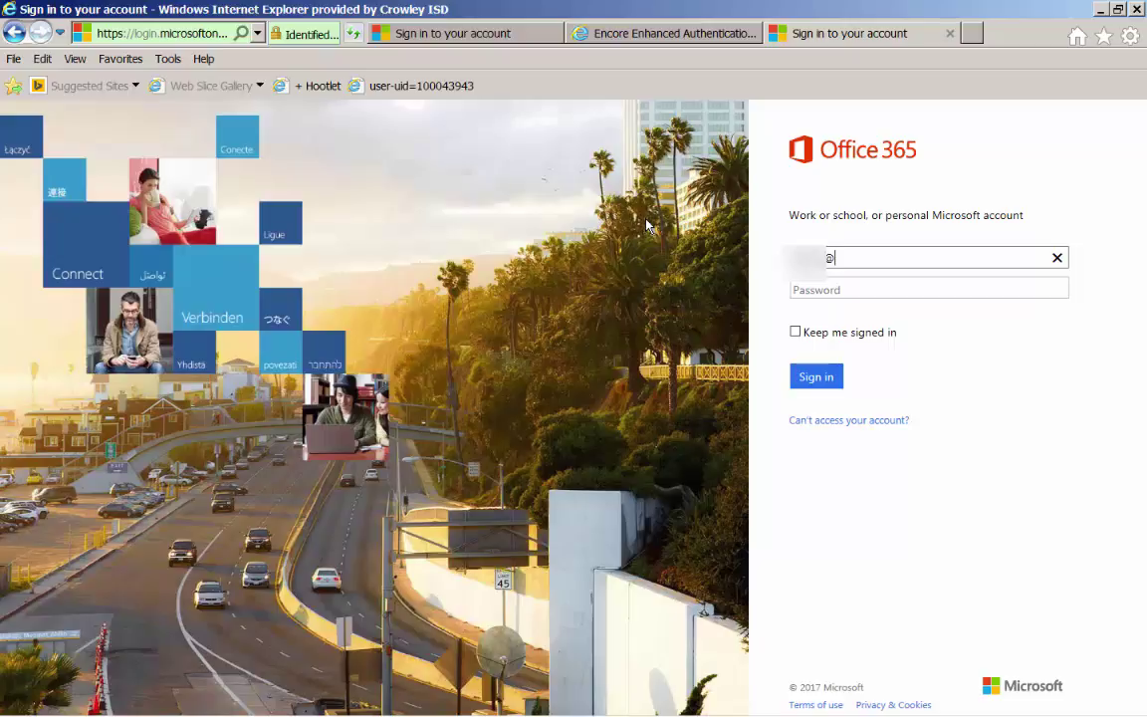
- Finish the student's school email address and choose the Work or school account option
text(@crowleyisdtx)
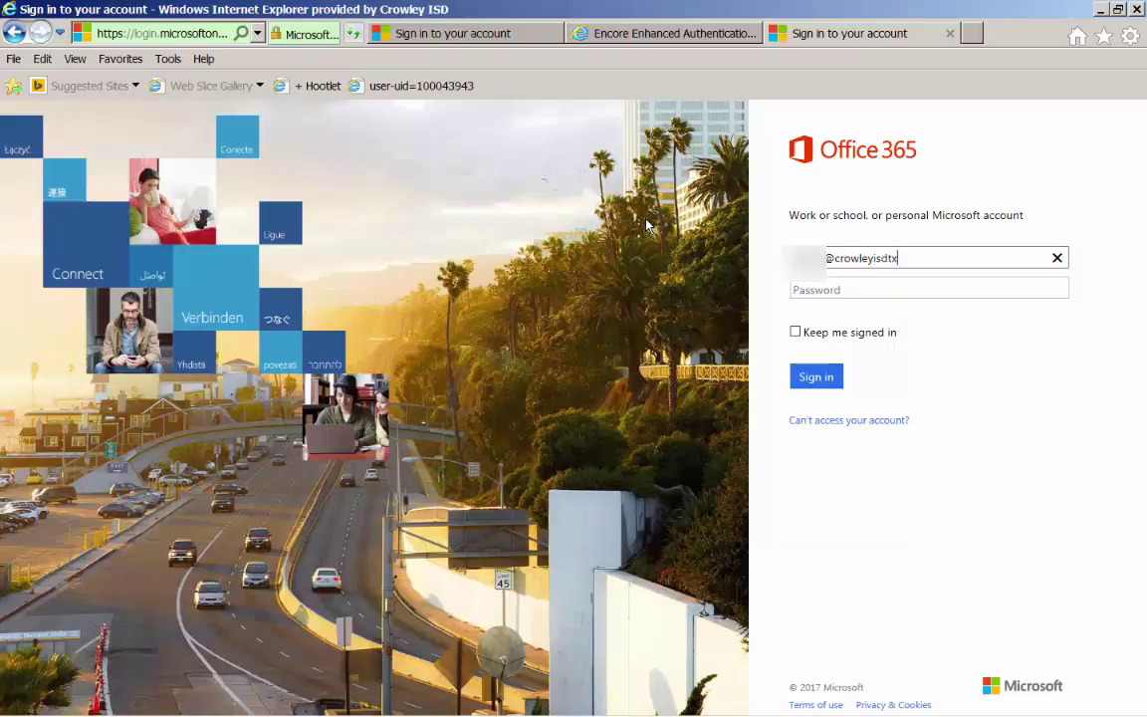
text(.me)
click(824, 289)
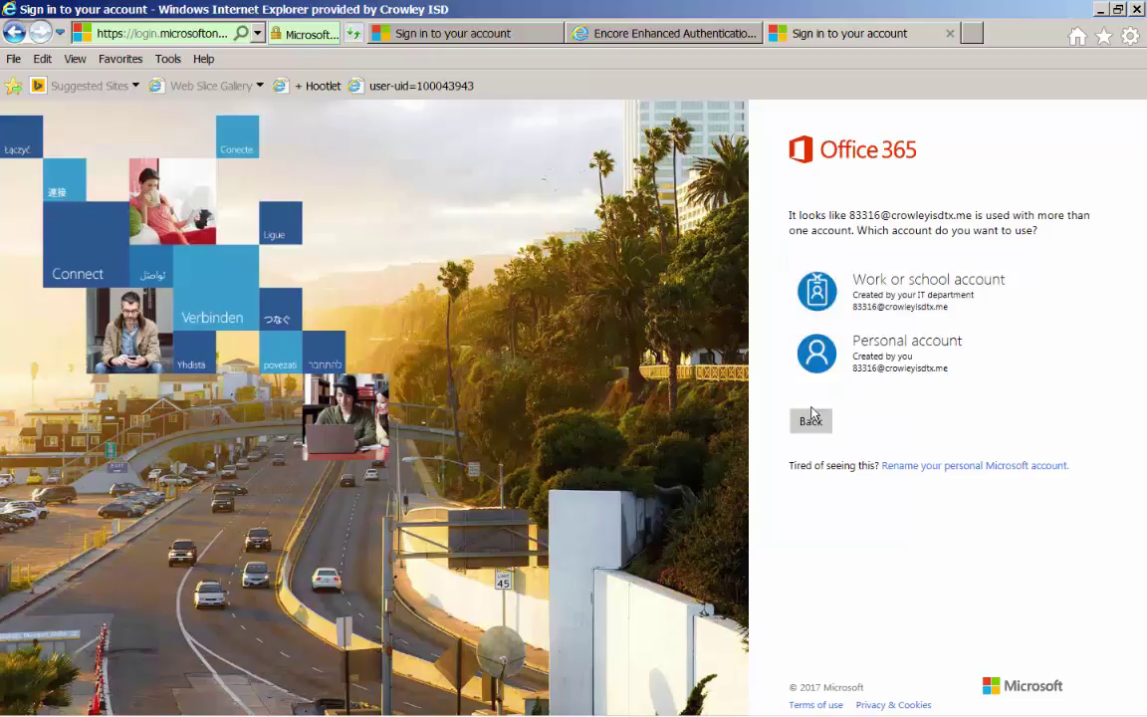
click(907, 296)
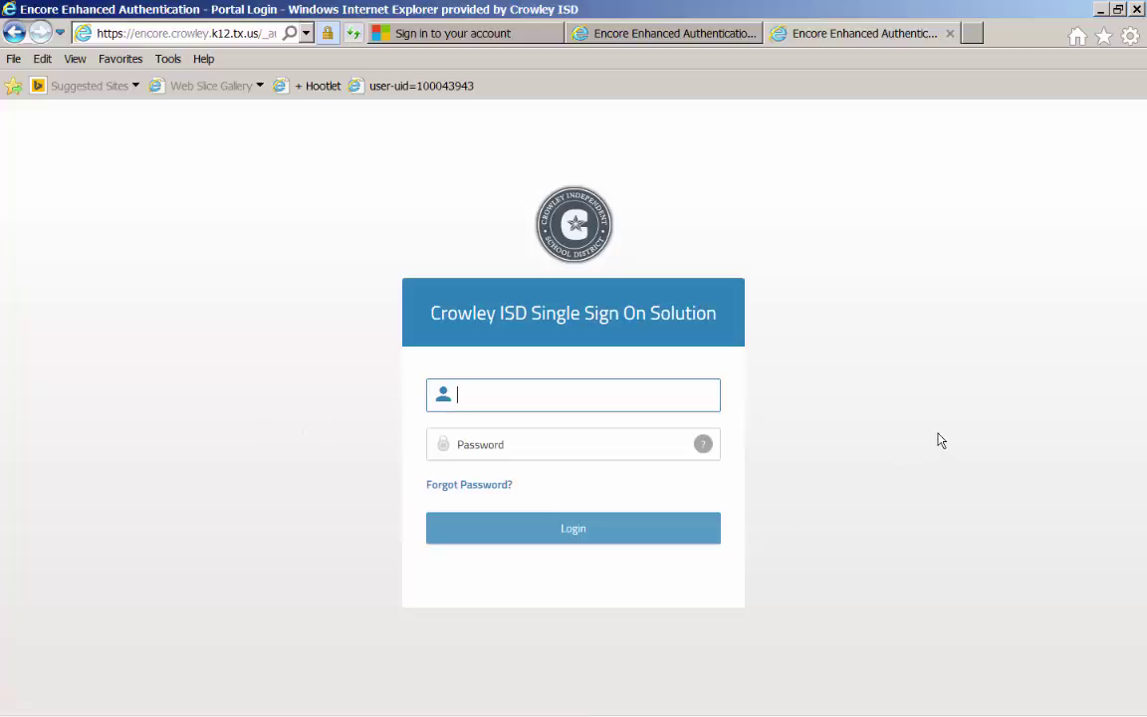
- Log in to Crowley ISD Single Sign On with the student's username and password
text(crowleyisd\)
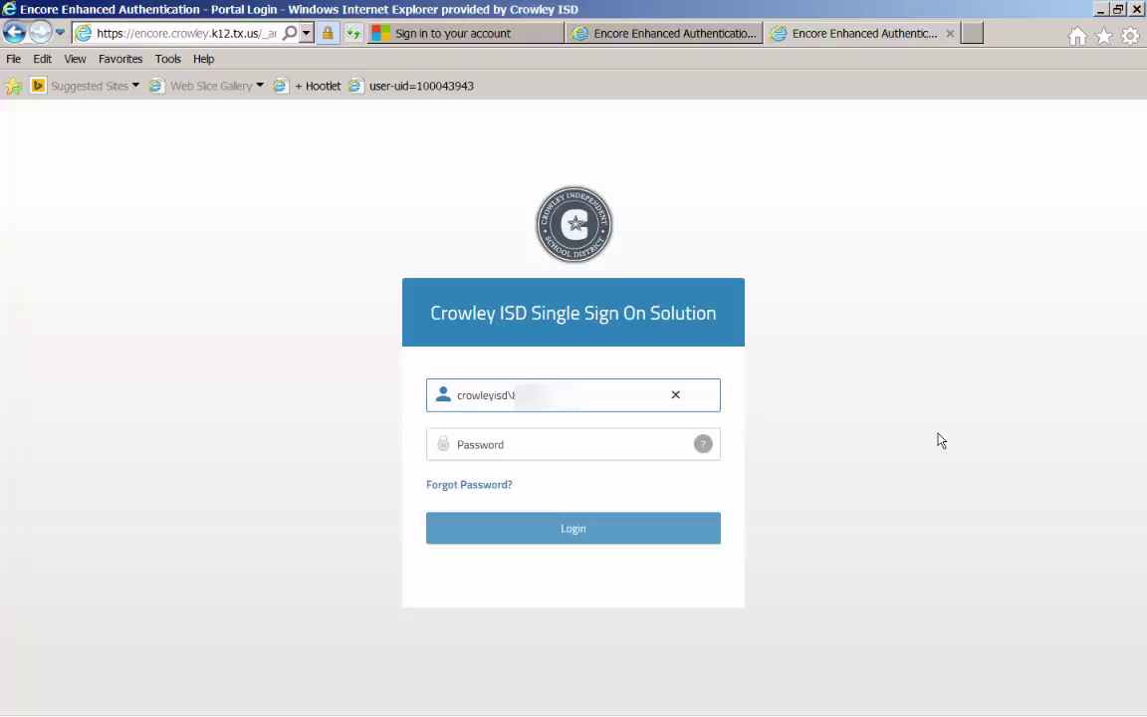
click(589, 441)
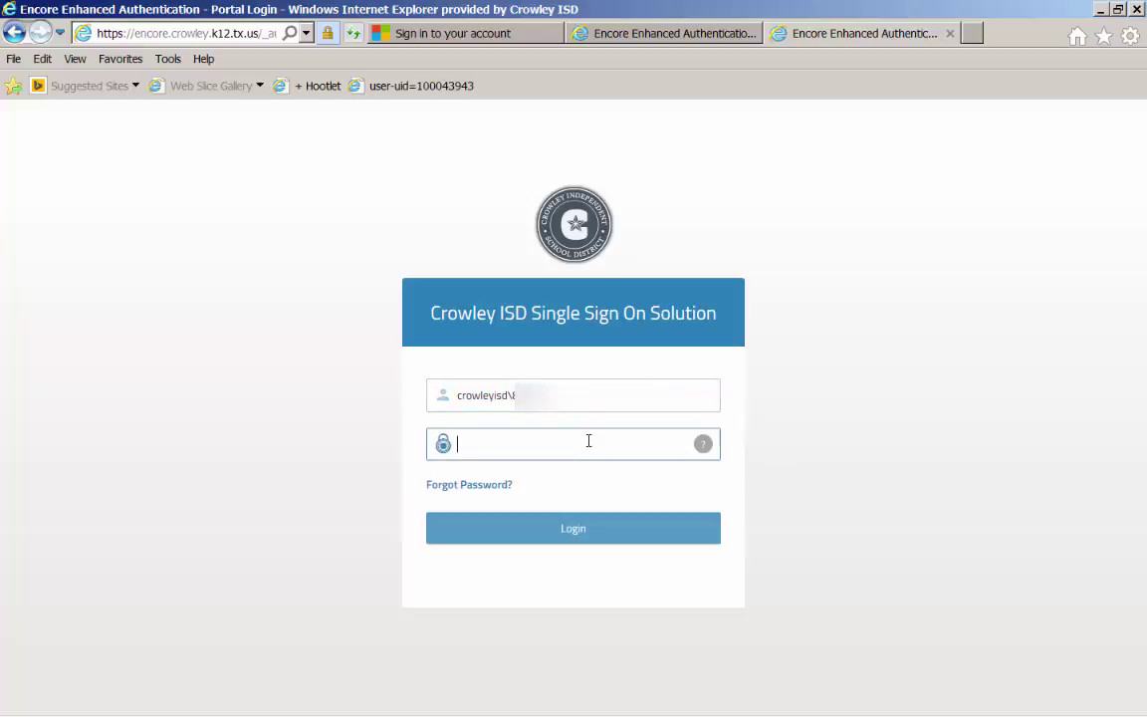
text(•••)
click(584, 531)
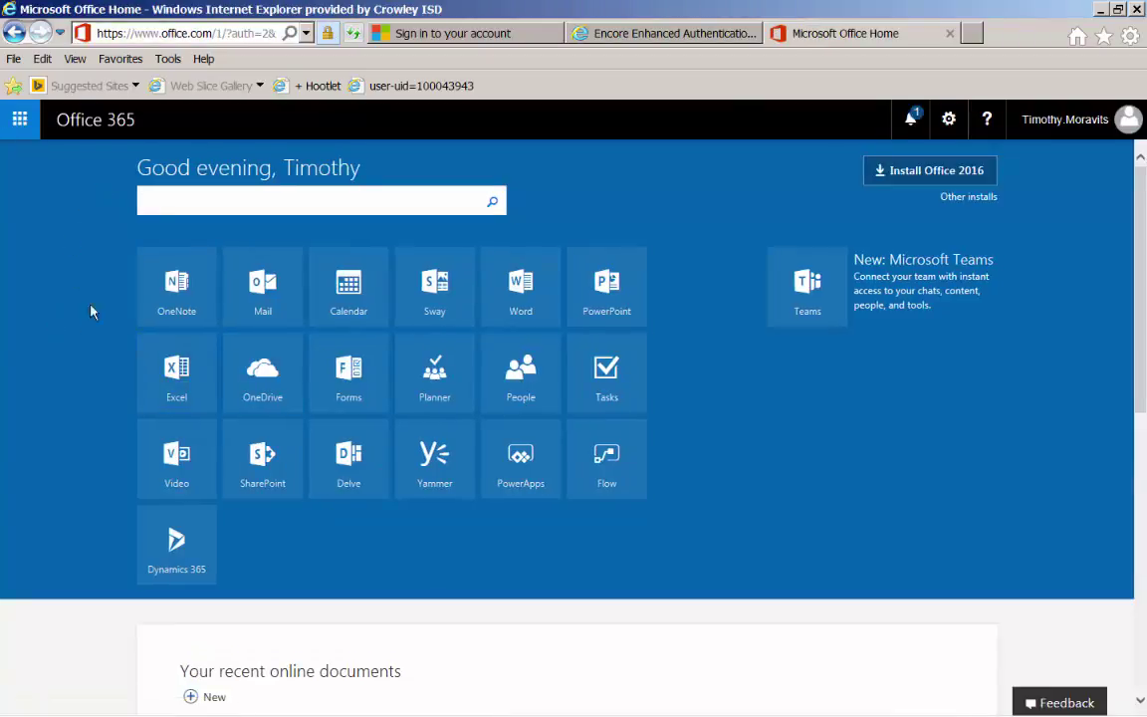
- Open Mail from the Office 365 home page to show the Inbox
click(265, 289)
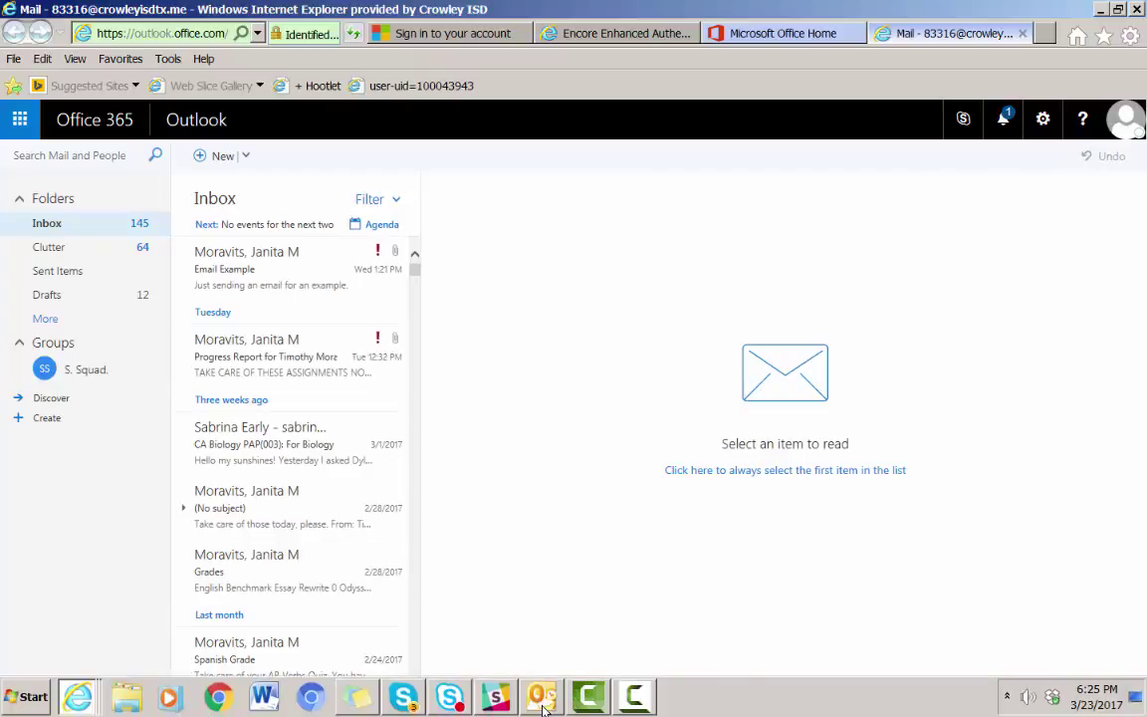
mouse_move(543, 707)
- In desktop Outlook, forward Email Example from Sent Items without the FW: prefix or quoted header
click(544, 699)
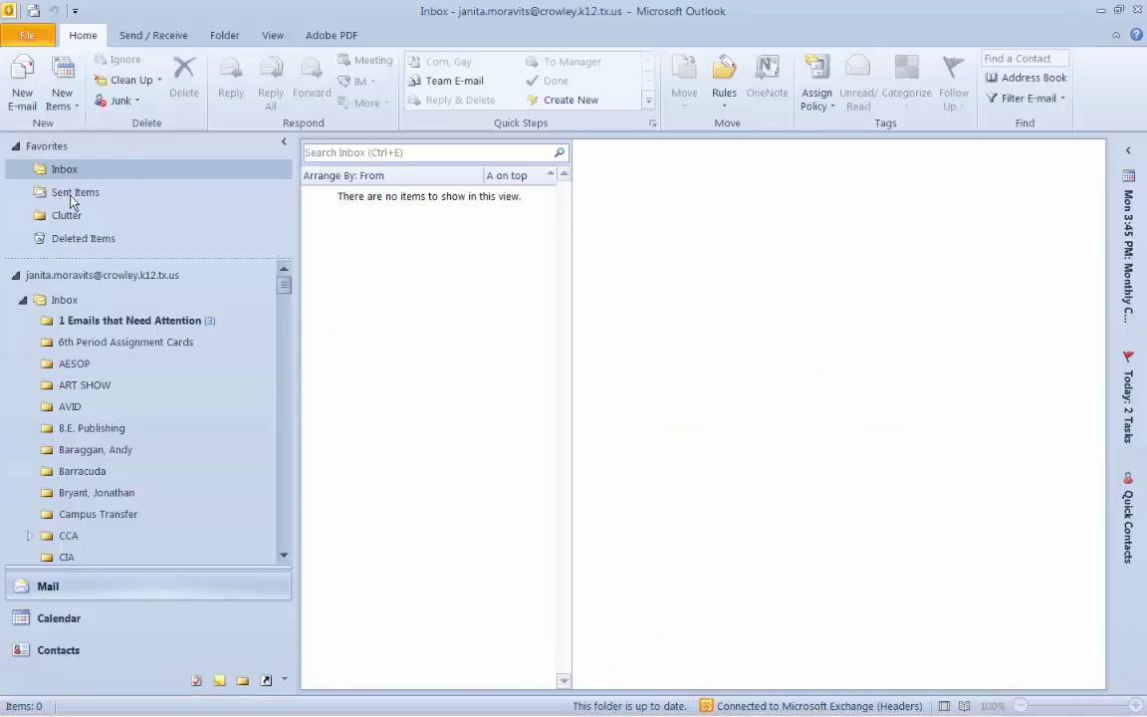
click(74, 191)
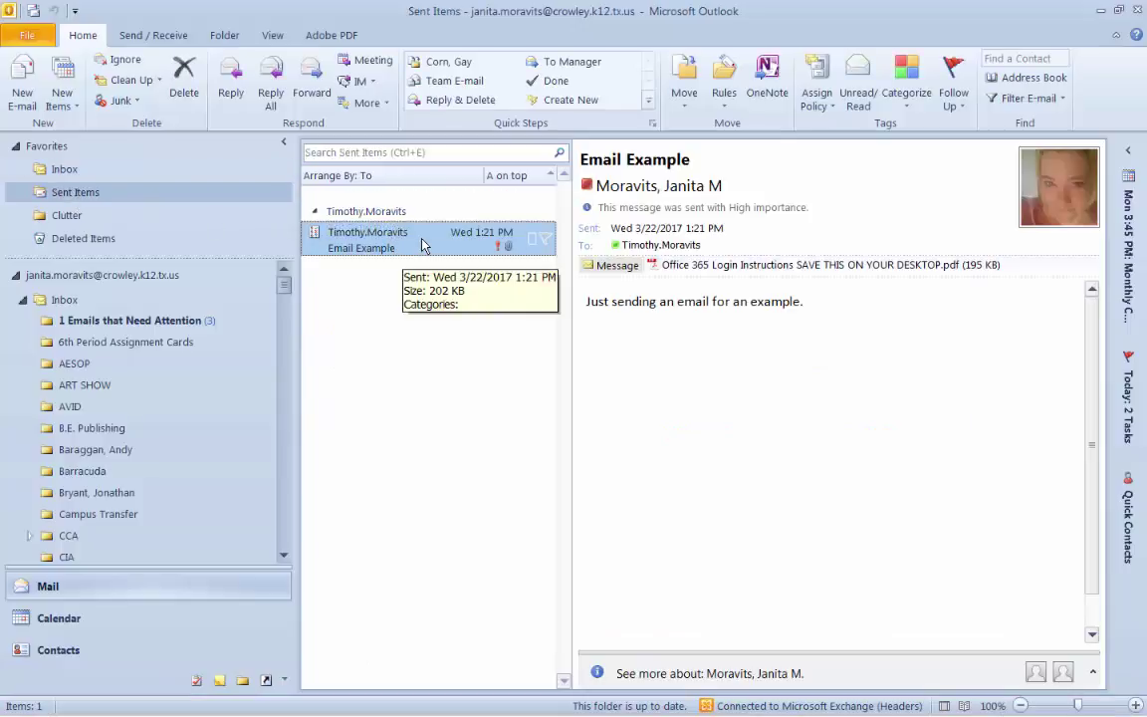
click(315, 84)
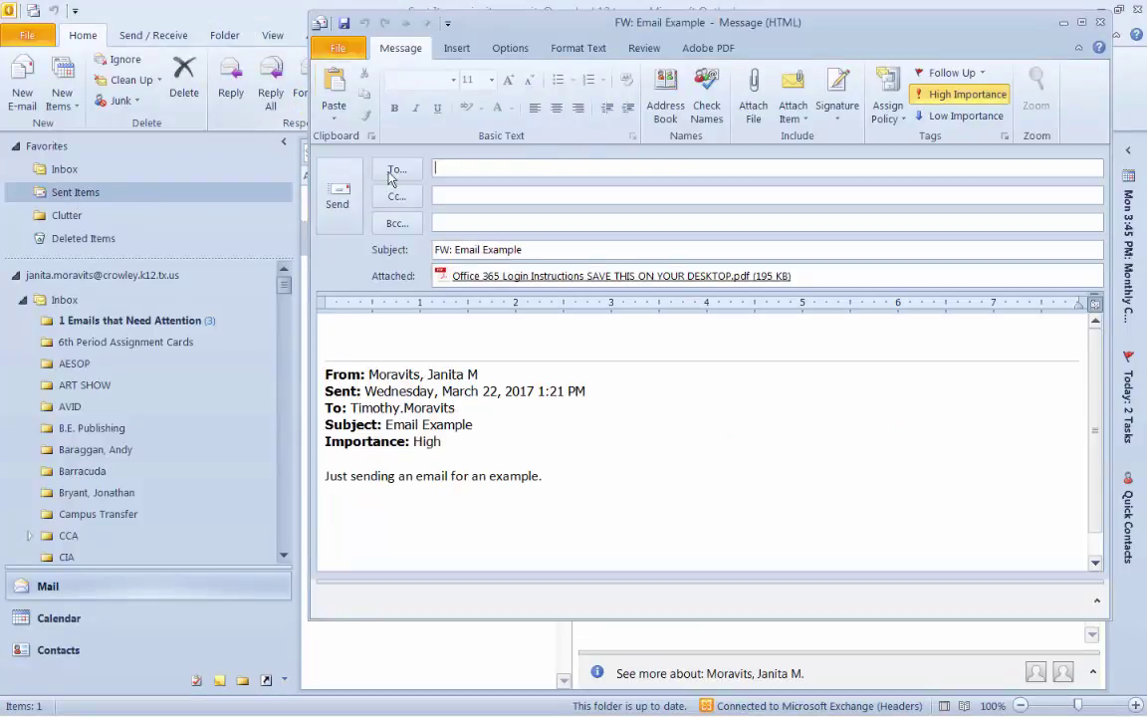
drag(456, 252, 416, 250)
key(Delete)
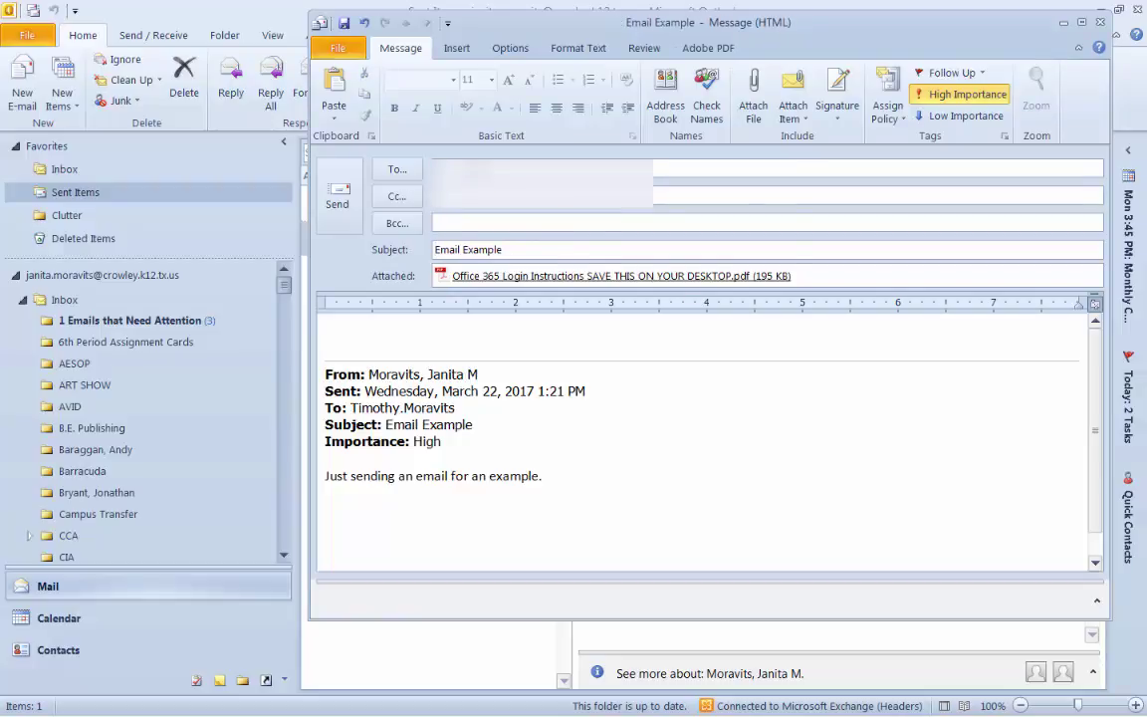
text(t)
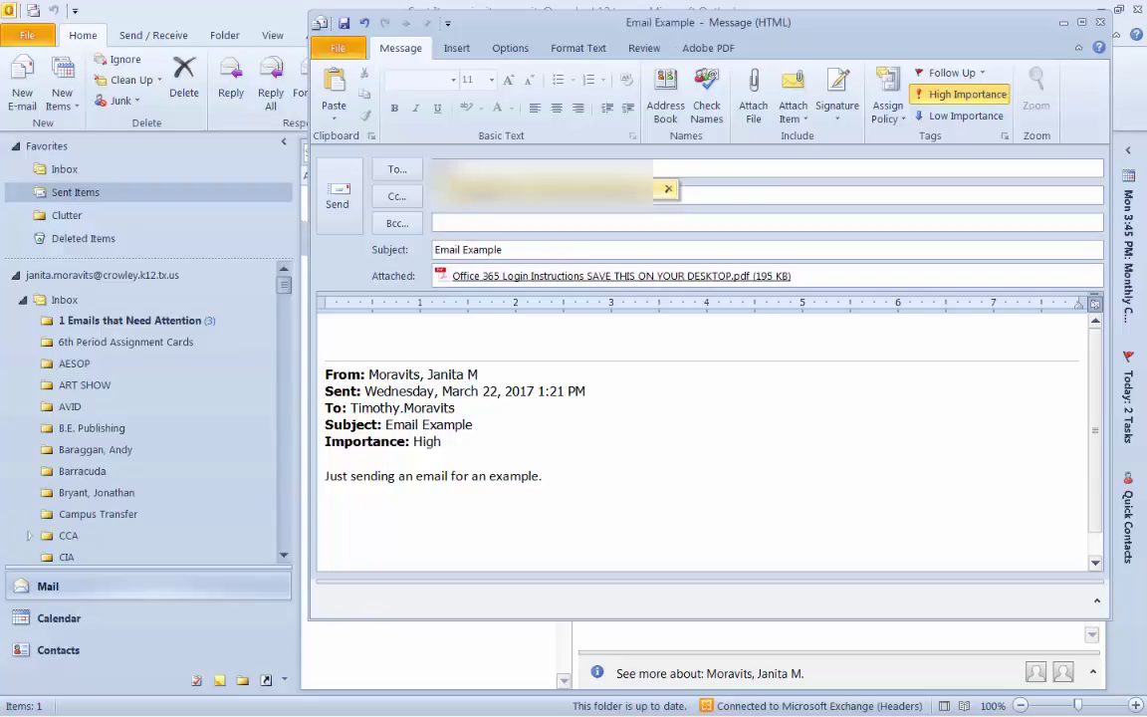
key(Return)
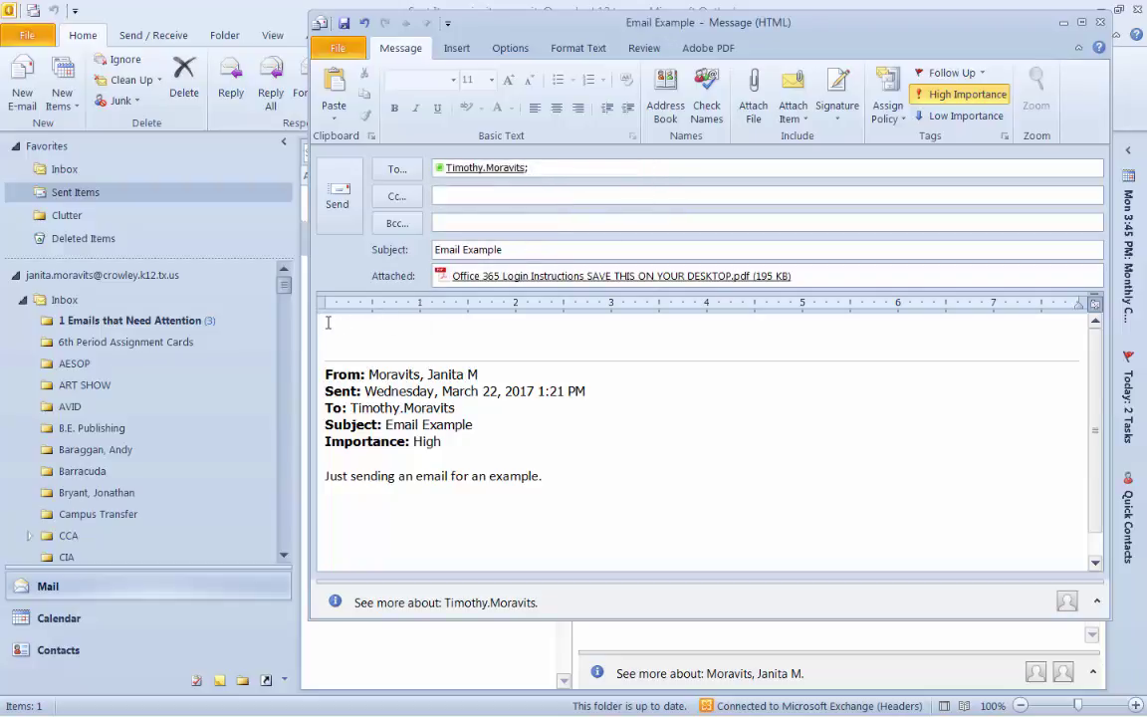
drag(327, 328, 333, 450)
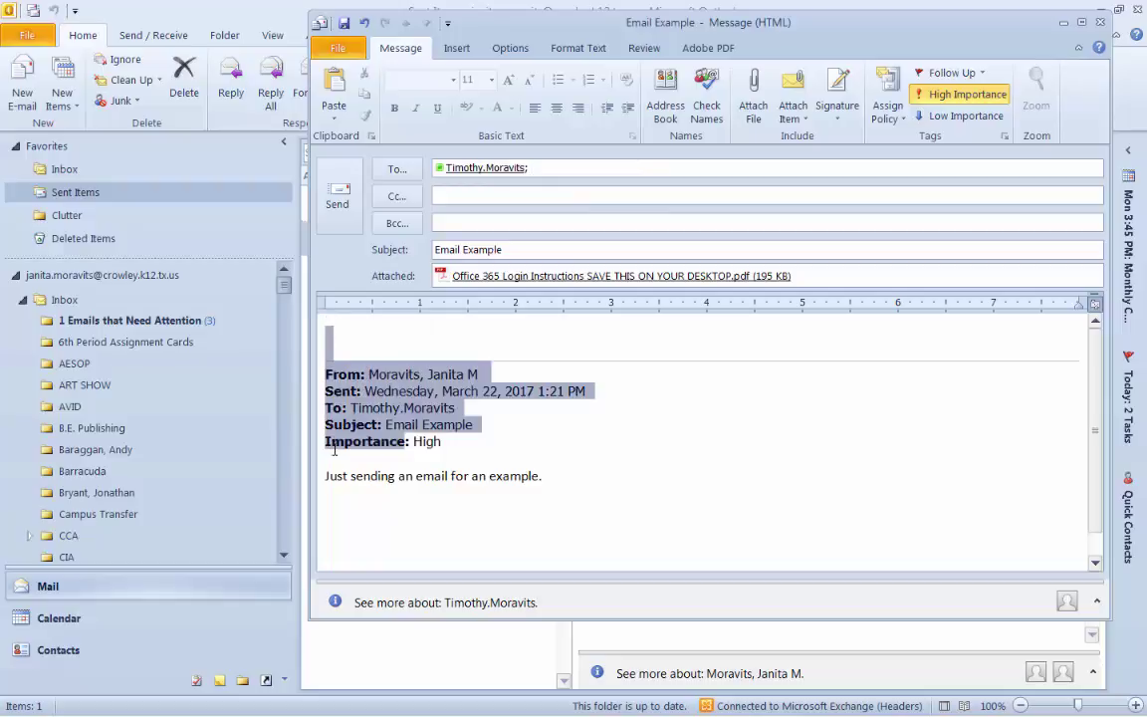
key(Delete)
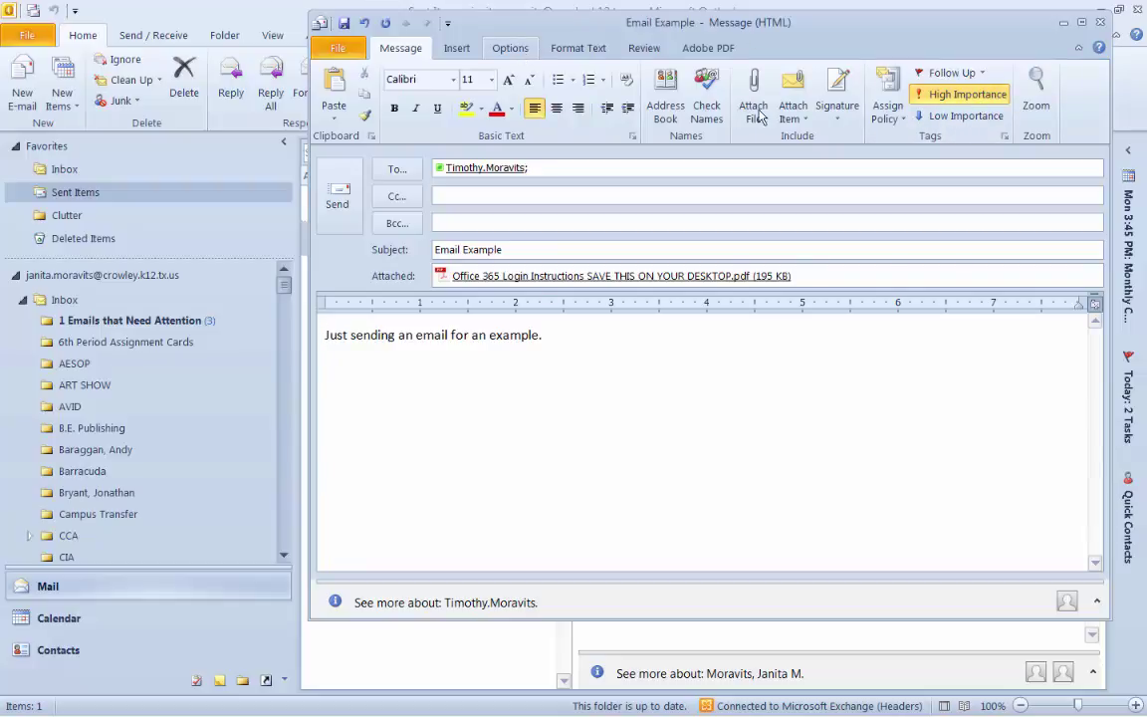
- Request a read receipt and send the test email with the PDF attached
click(510, 48)
click(676, 110)
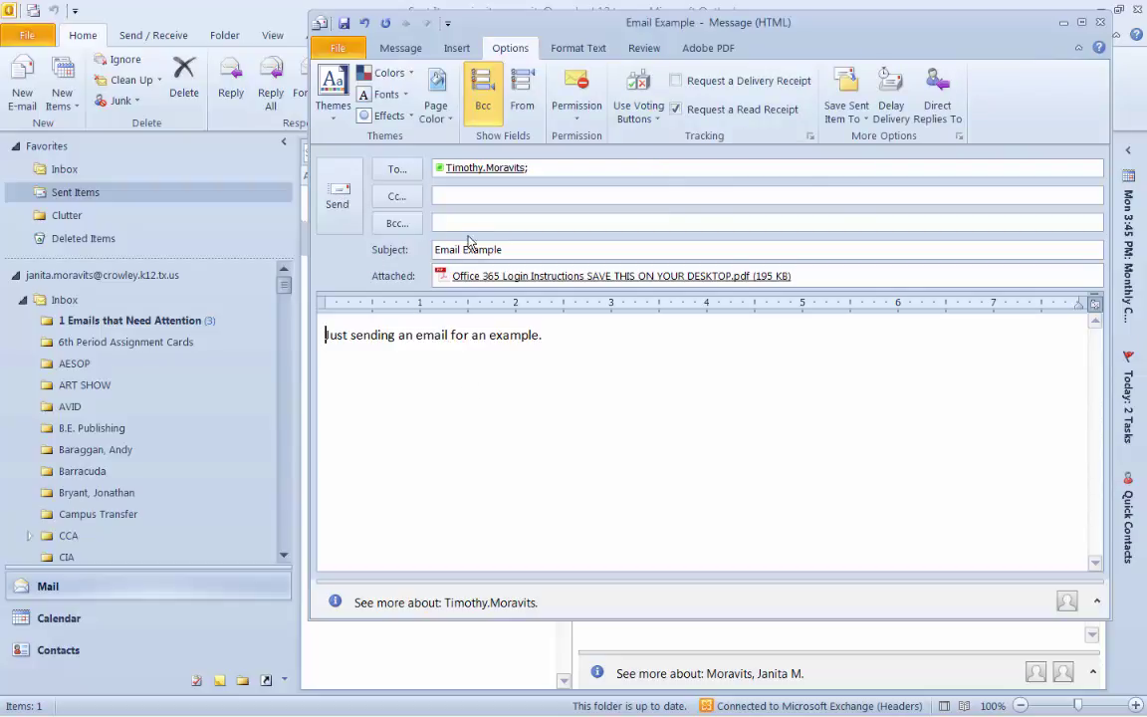
click(336, 197)
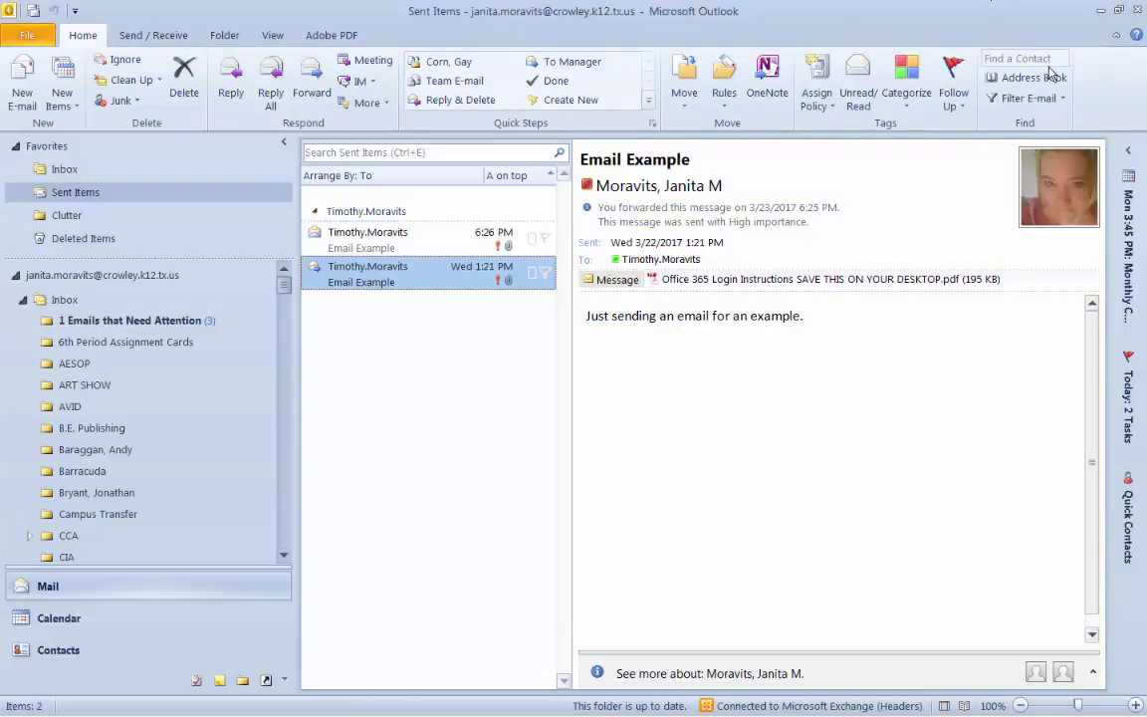
- In Outlook on the web, open the received Email Example and send its read receipt
key(alt+Tab)
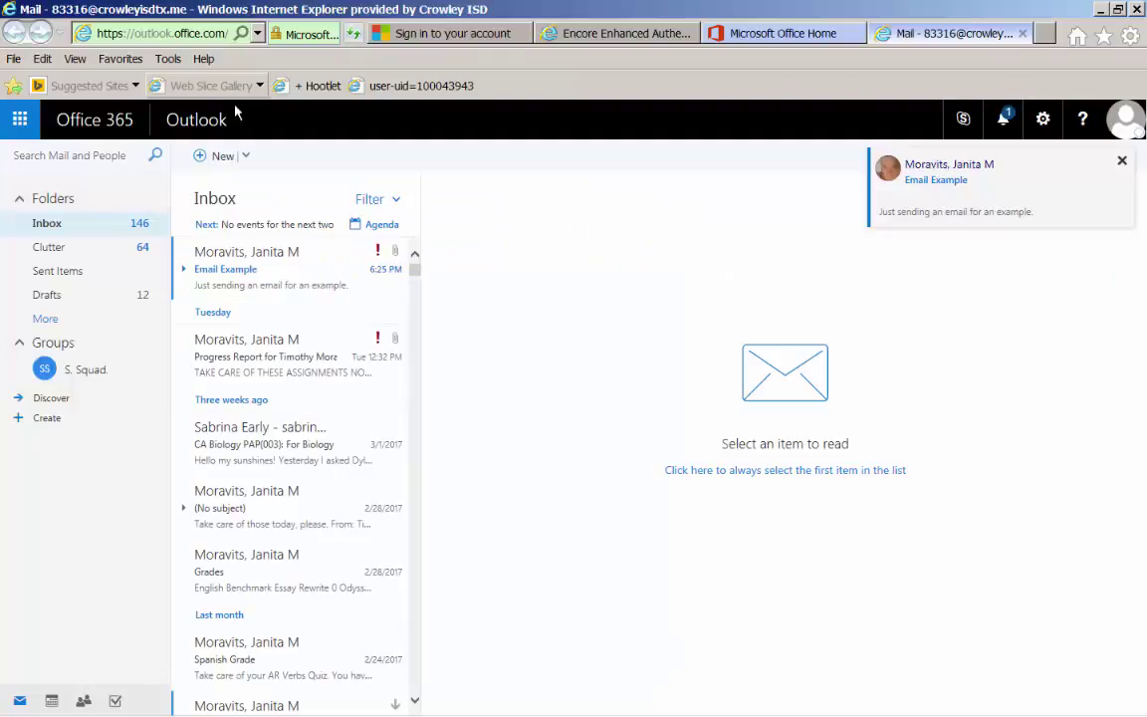
click(282, 270)
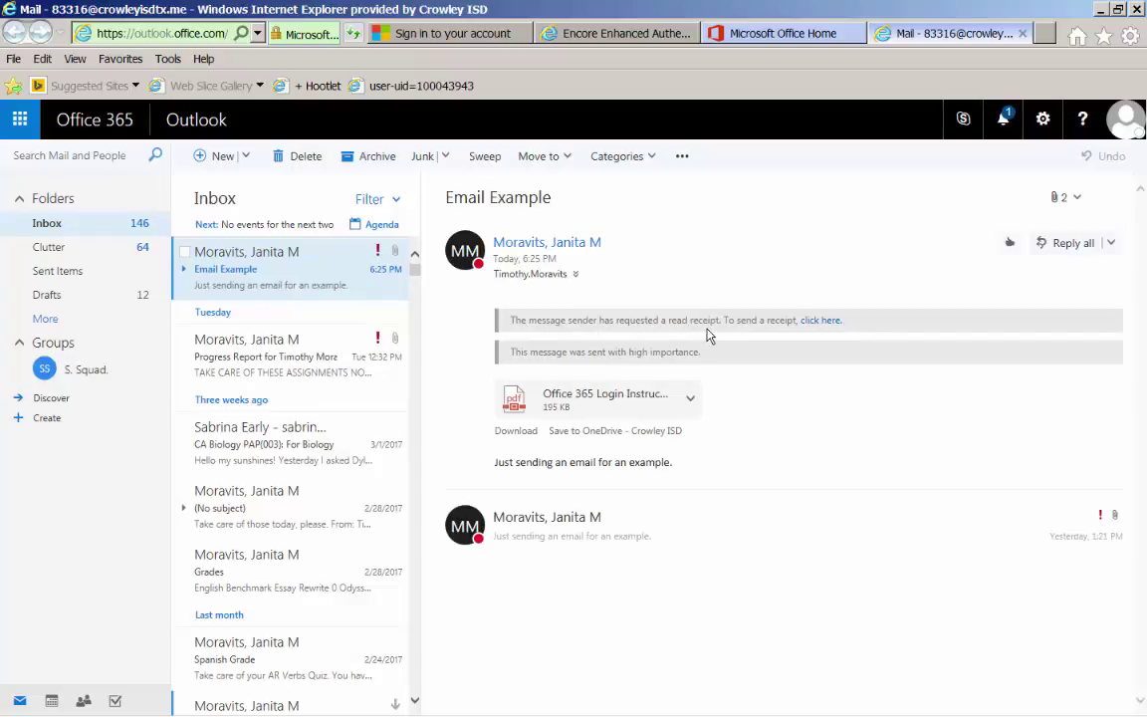
click(832, 321)
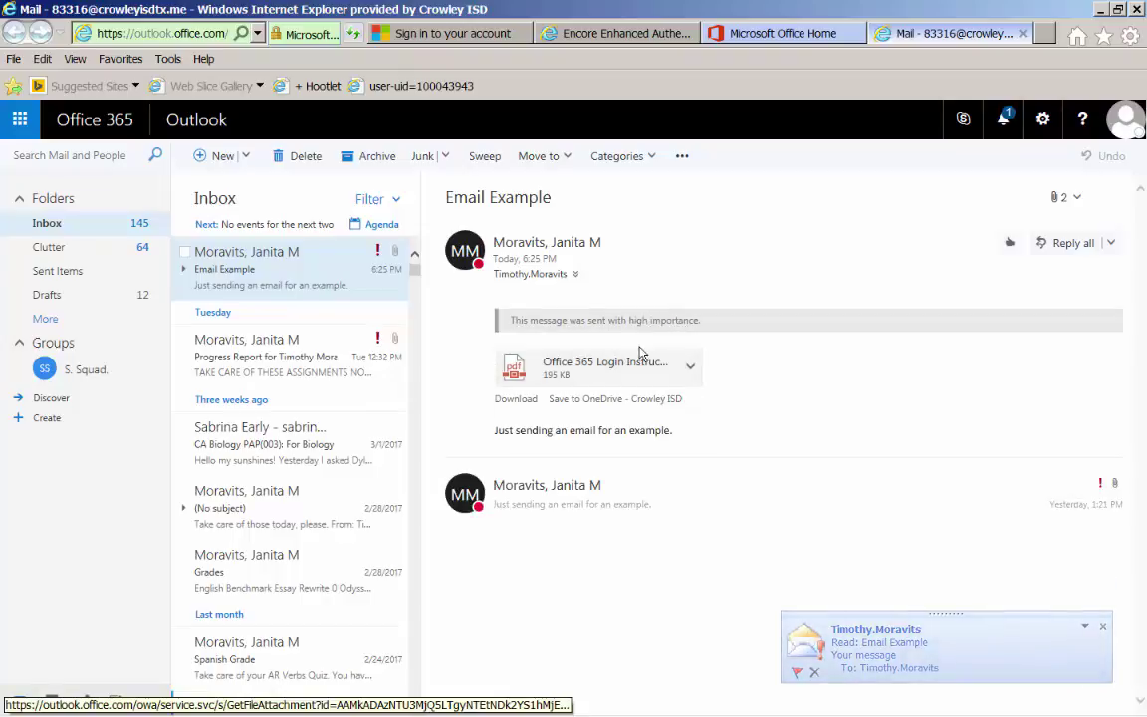
mouse_move(536, 703)
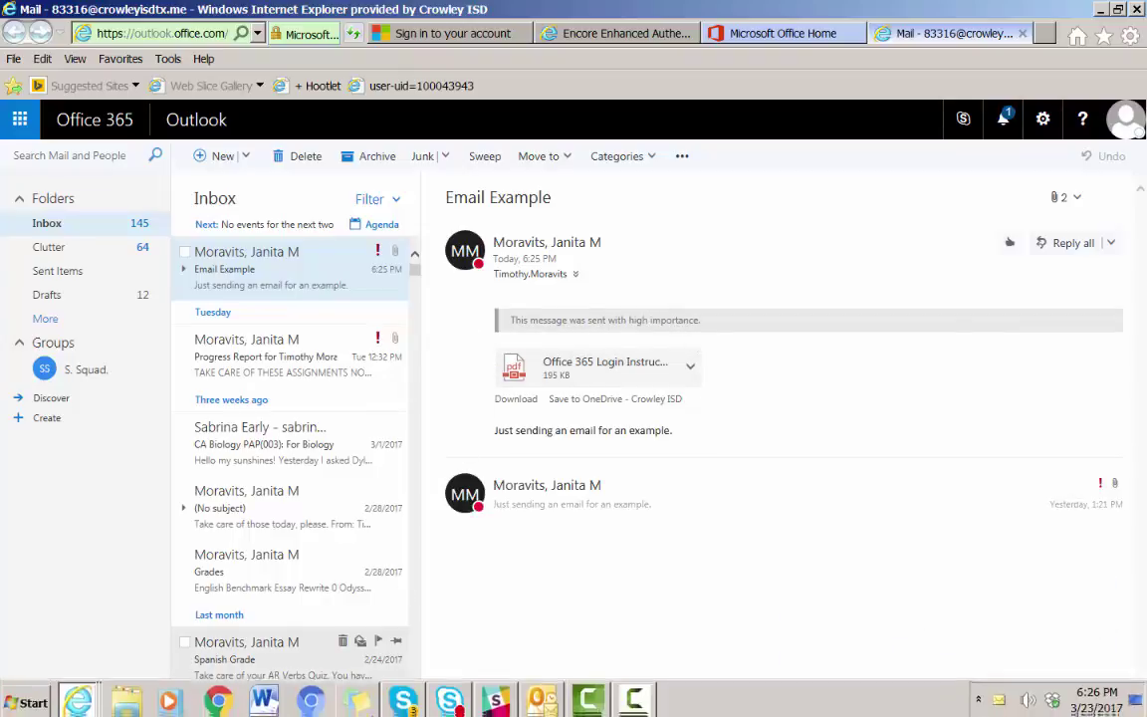
click(539, 697)
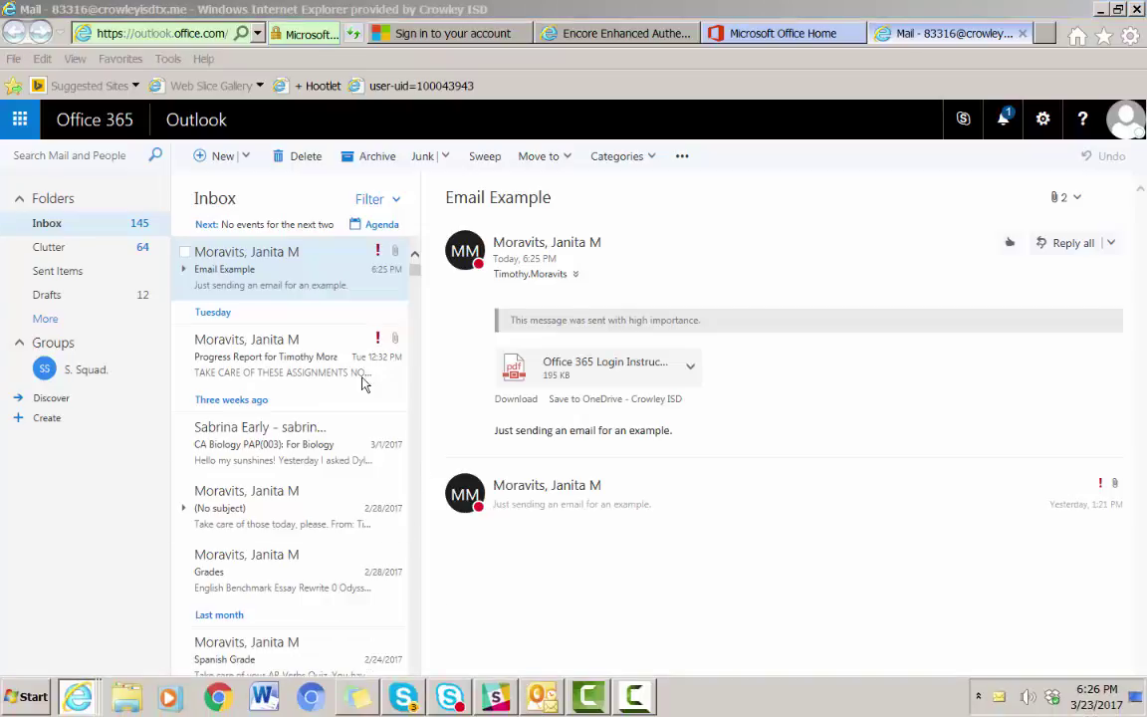
- Check the read receipt in the desktop Outlook Inbox, then minimize Outlook
click(68, 172)
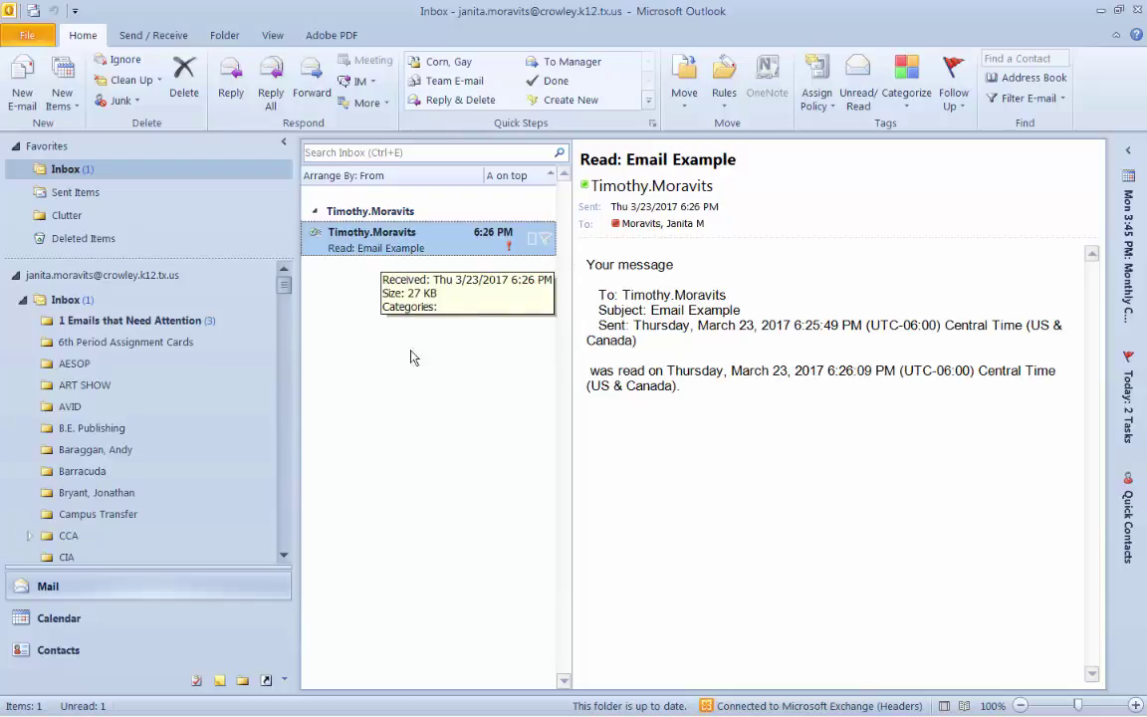
click(1102, 12)
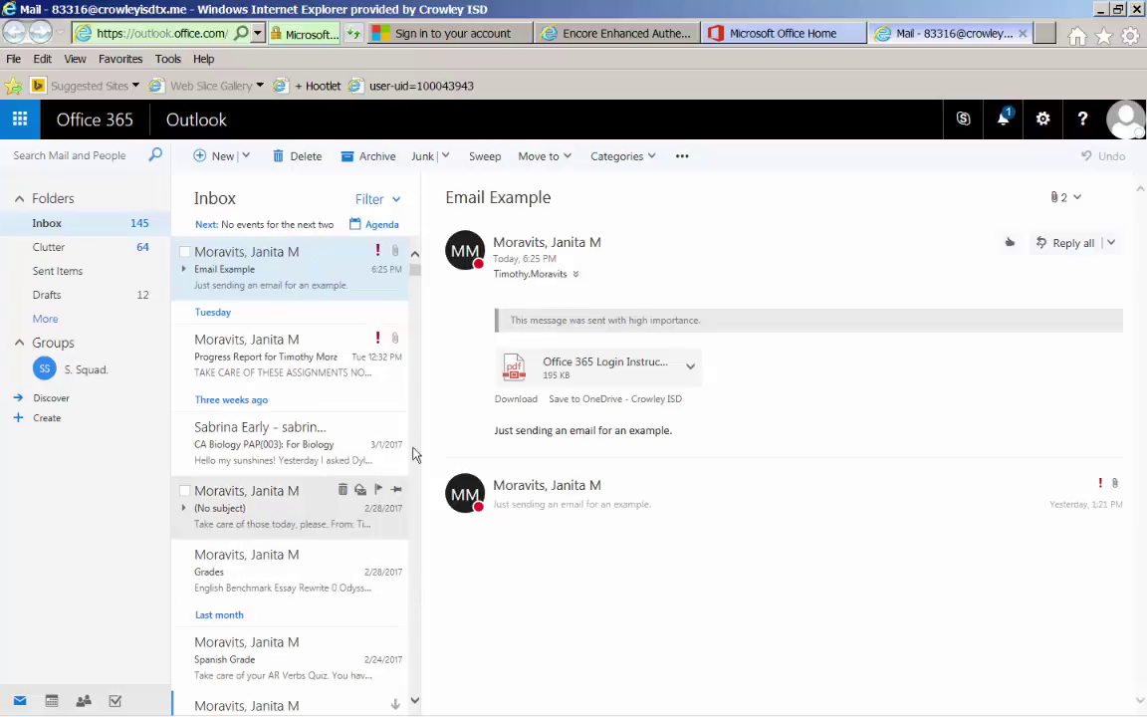
- Save the Office 365 Login Instructions PDF attachment to OneDrive
click(569, 400)
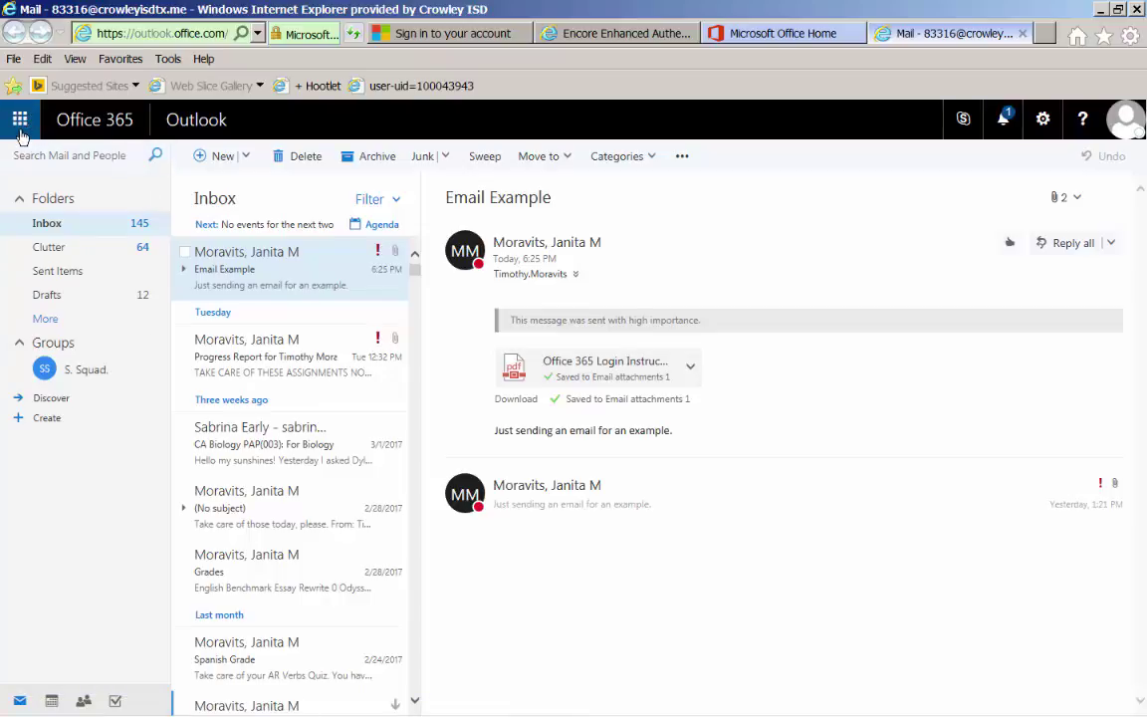
click(20, 124)
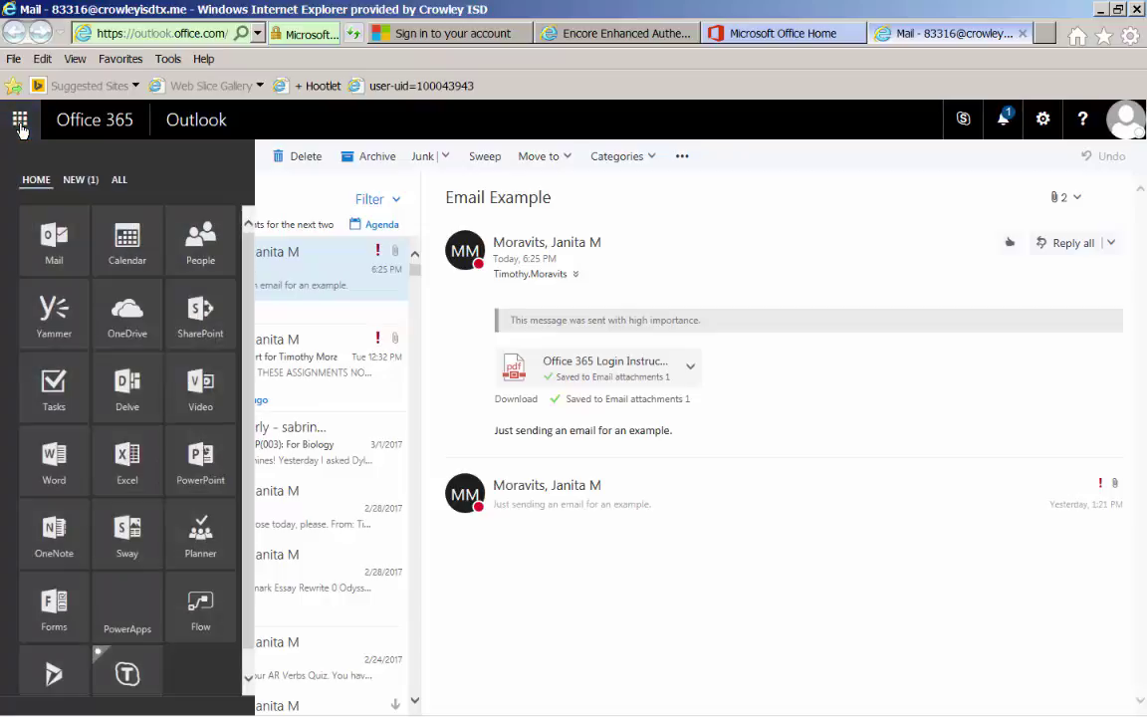
- Go to OneDrive and open the Email attachments 1 folder holding the saved PDF
click(135, 314)
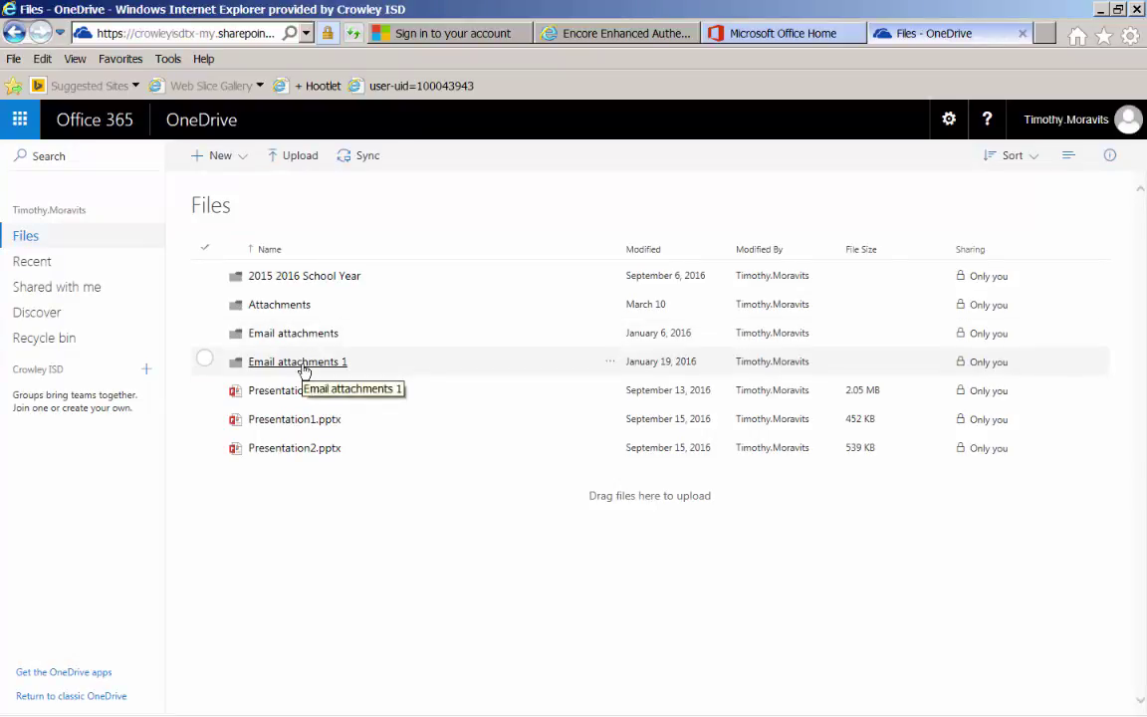
click(305, 365)
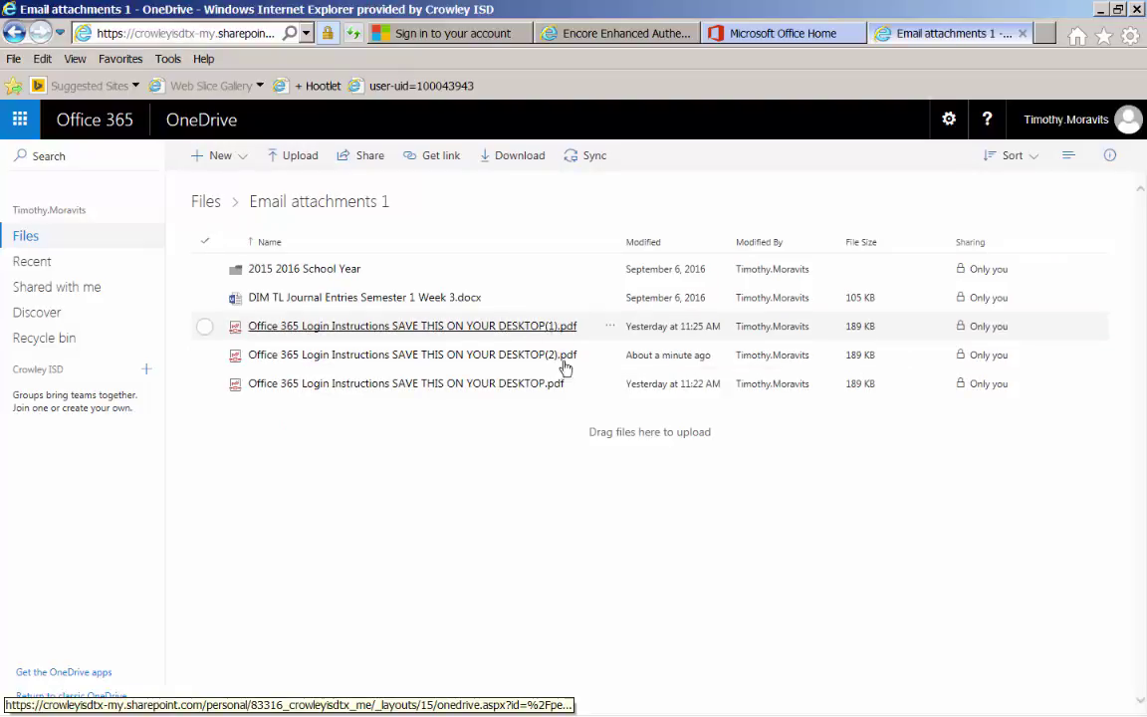
- Delete the (1) and (2) duplicate Login Instructions PDFs from Email attachments 1
click(202, 328)
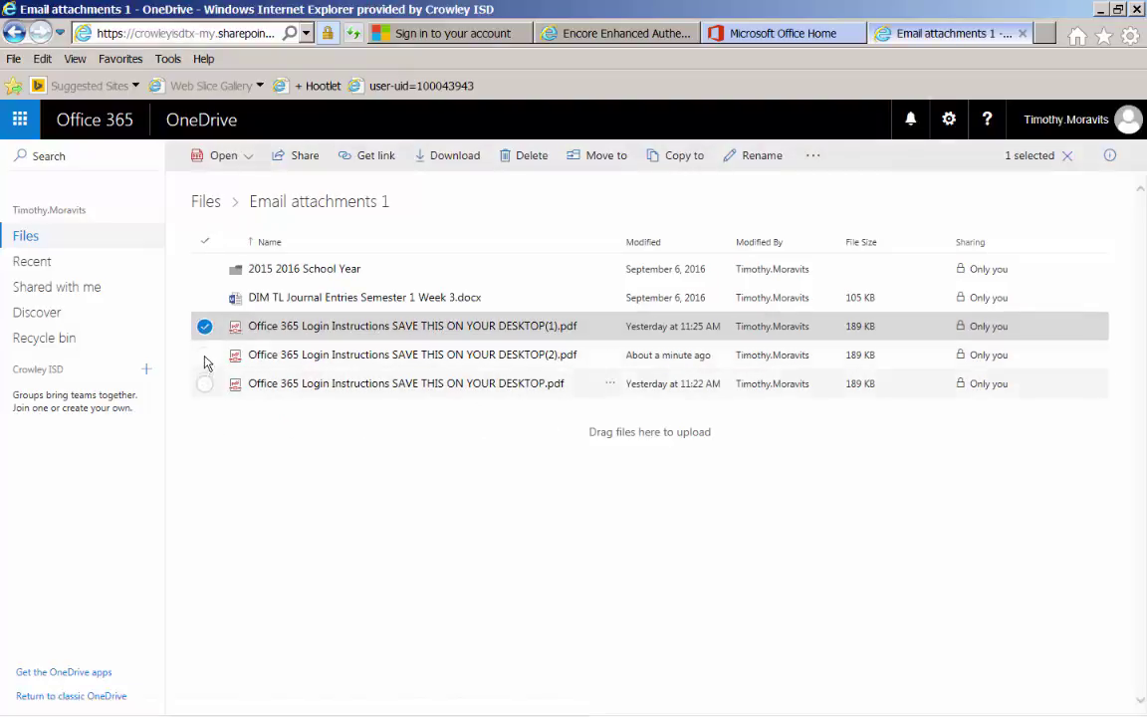
click(206, 356)
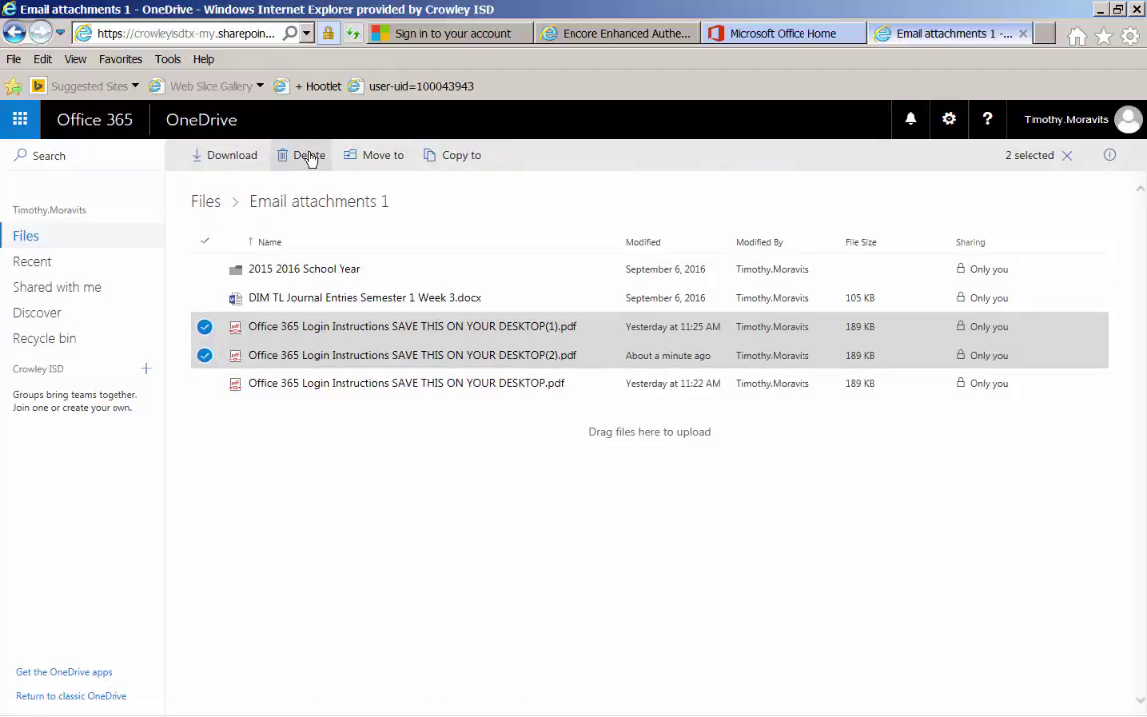
key(Delete)
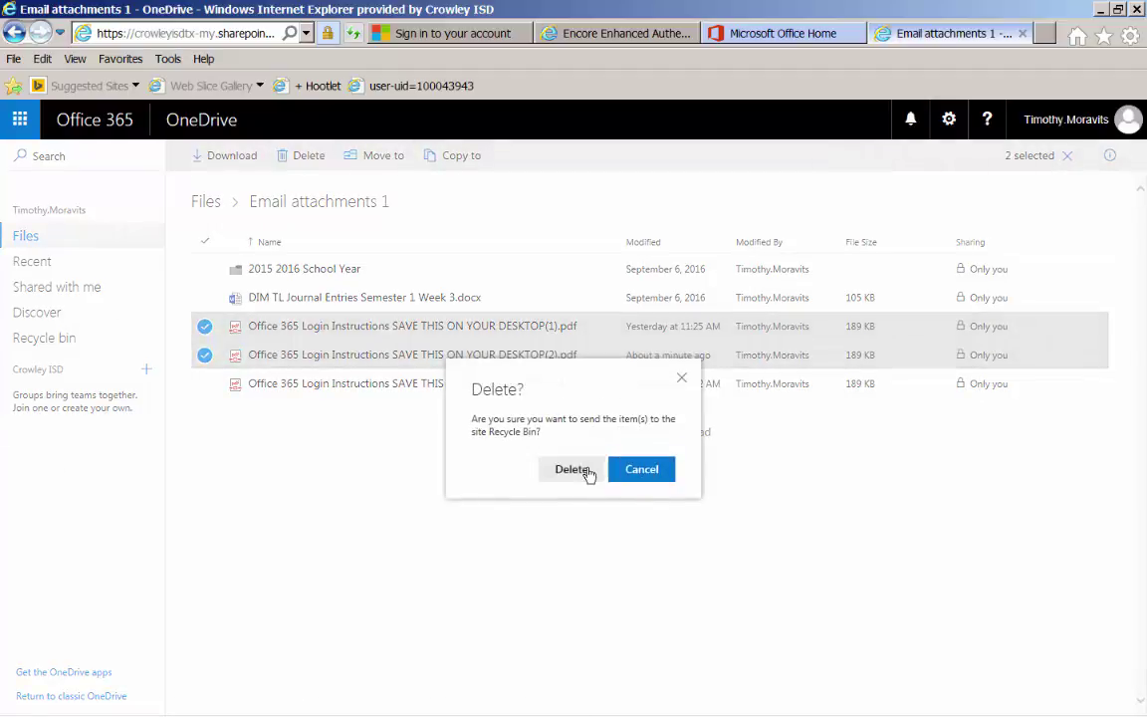
key(Return)
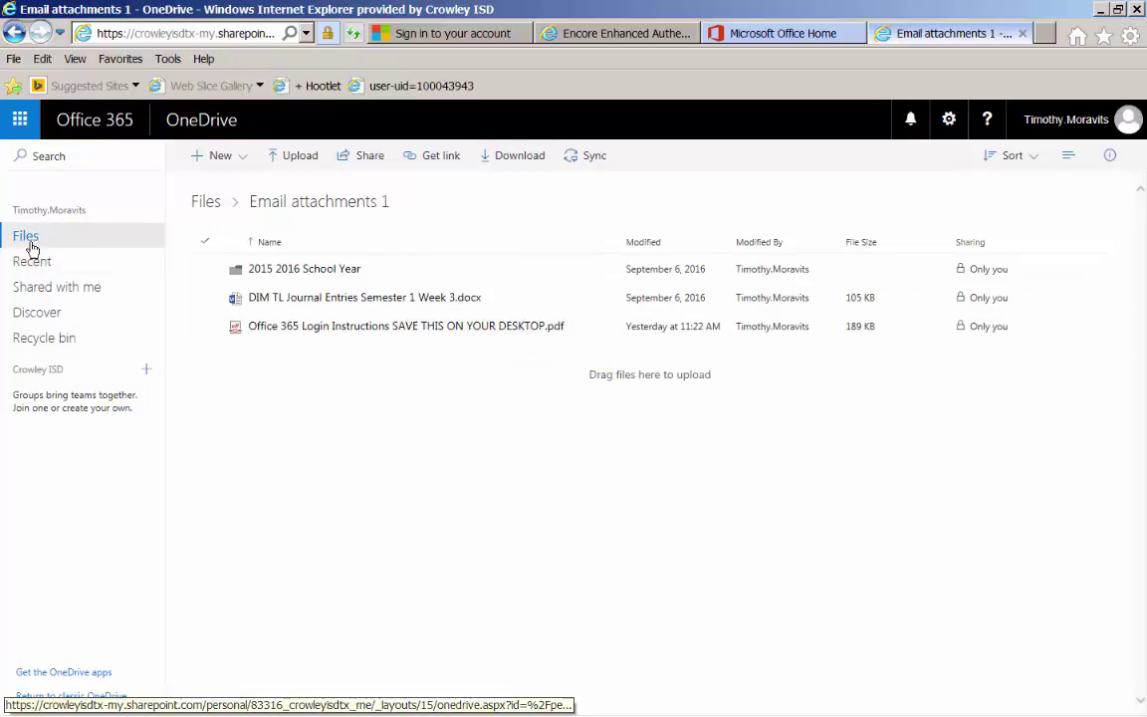
- Switch from OneDrive back to Outlook Mail through the app launcher
click(20, 120)
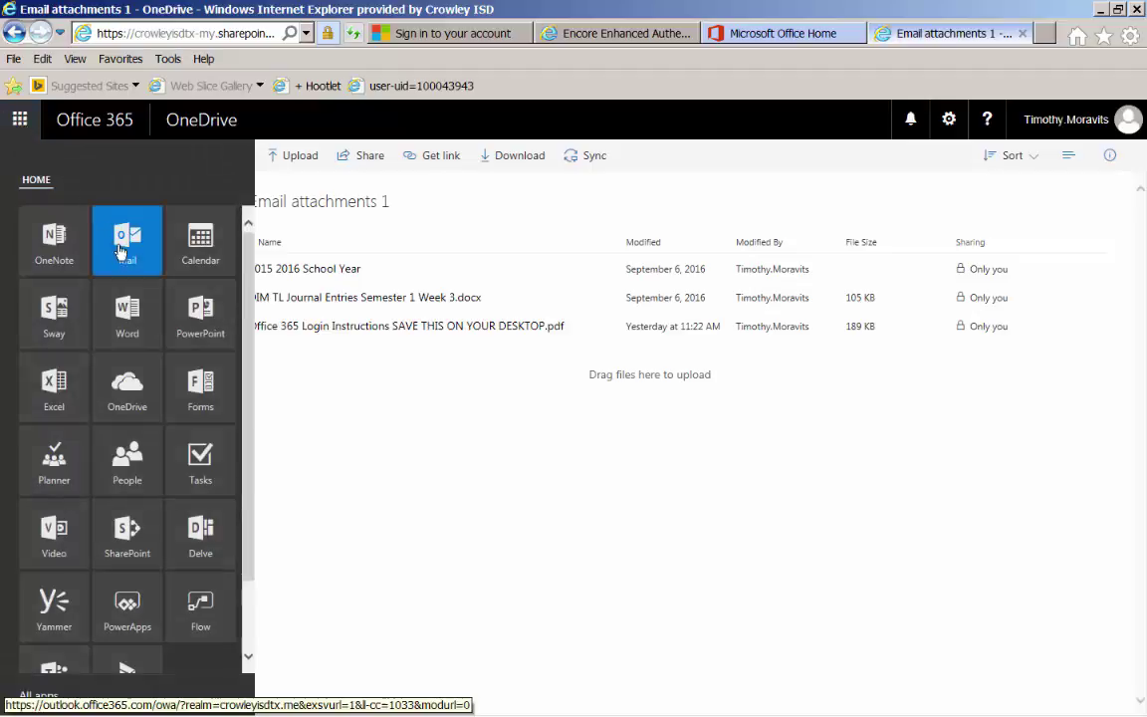
click(104, 244)
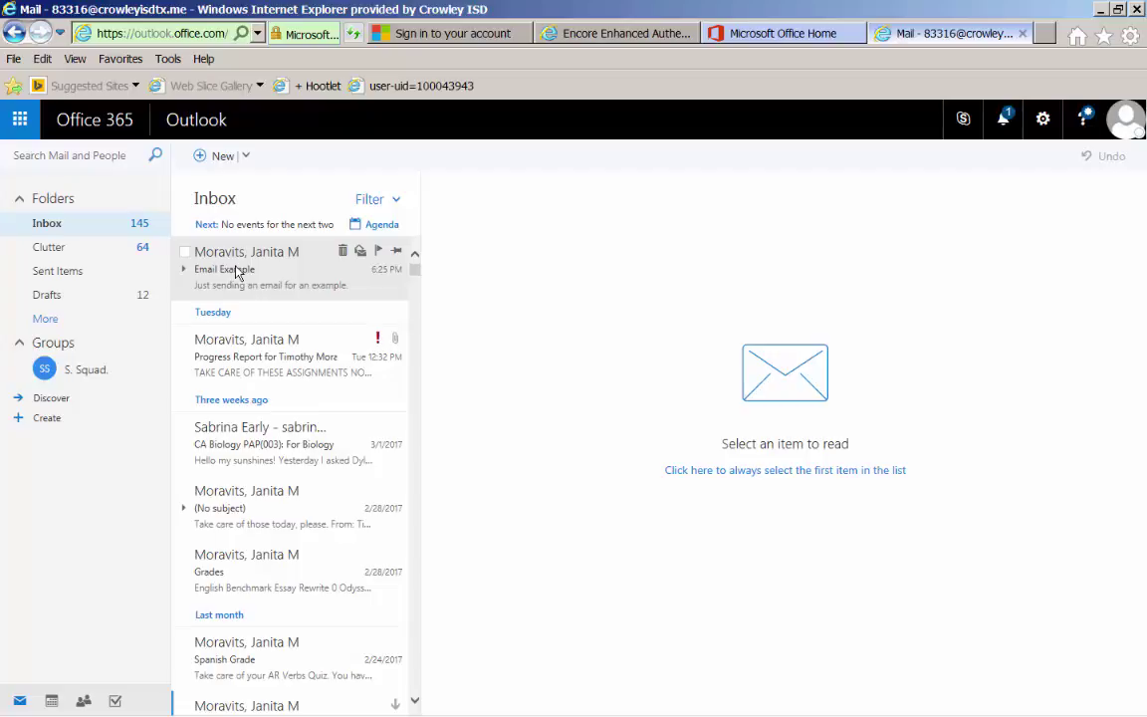
- Start a new message to the student's outlook.com contact with subject 'Test Email'
click(222, 157)
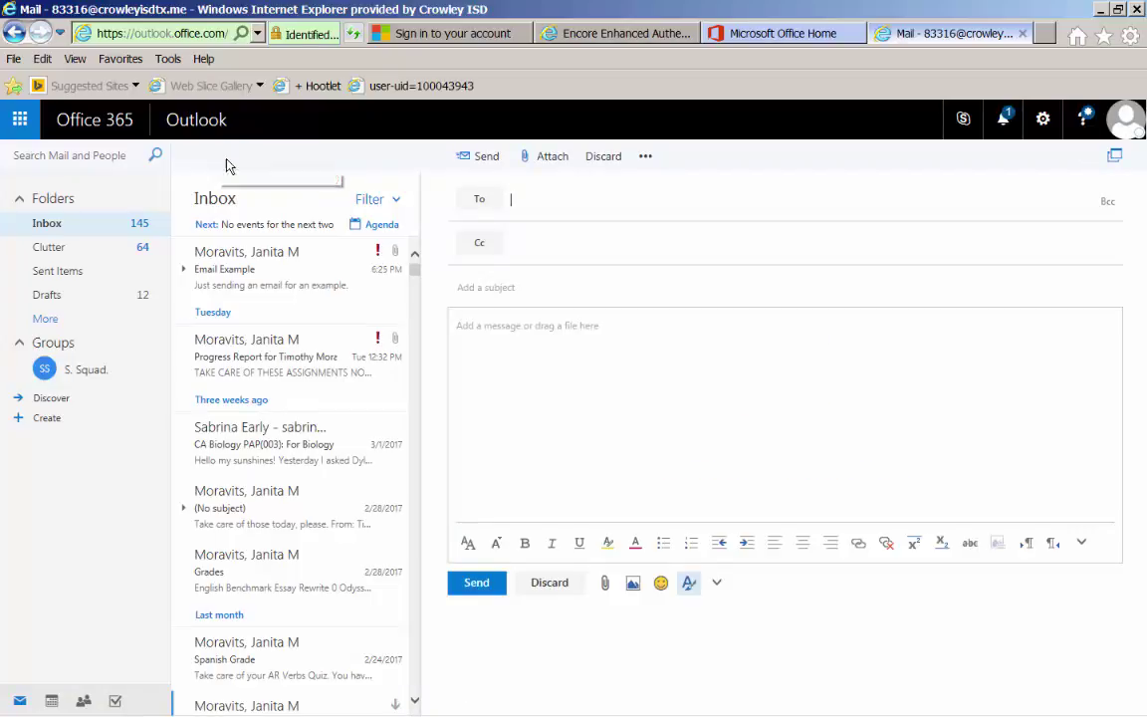
text(j)
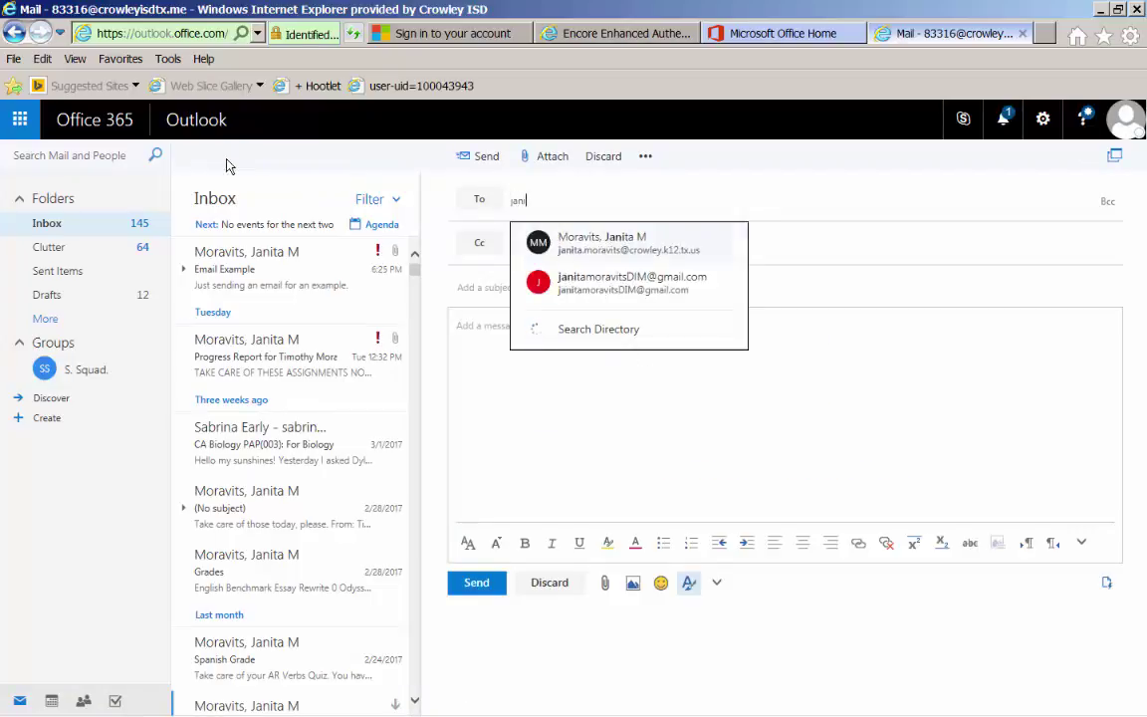
text(m)
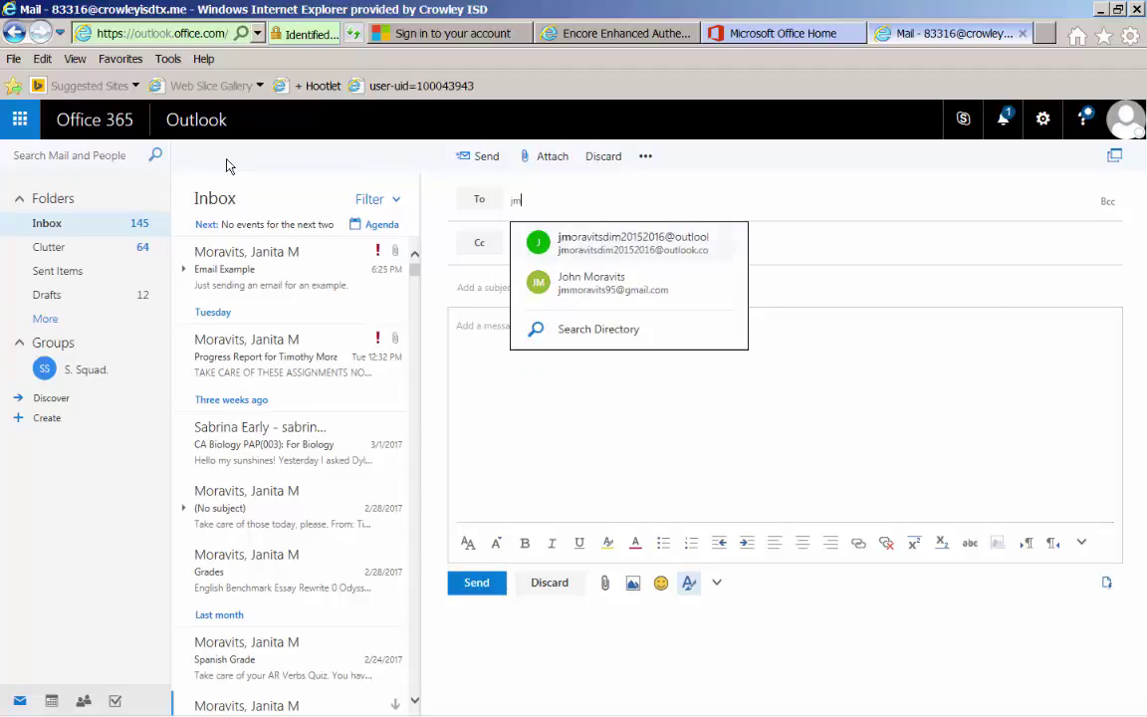
text(or)
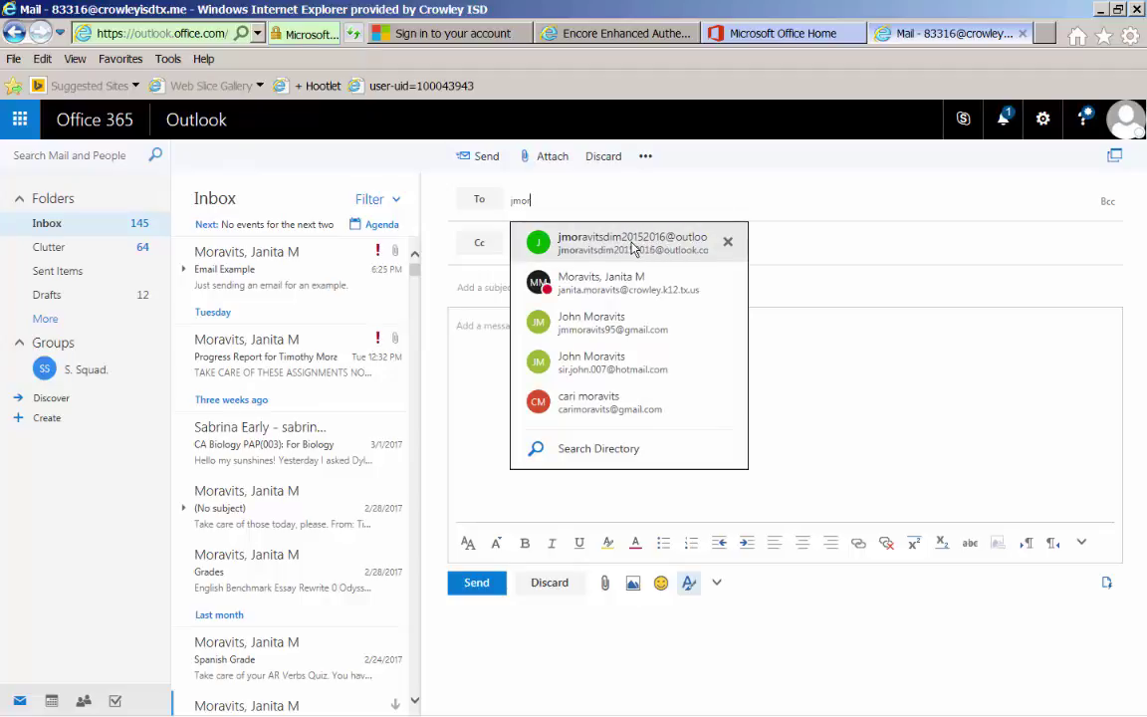
click(632, 244)
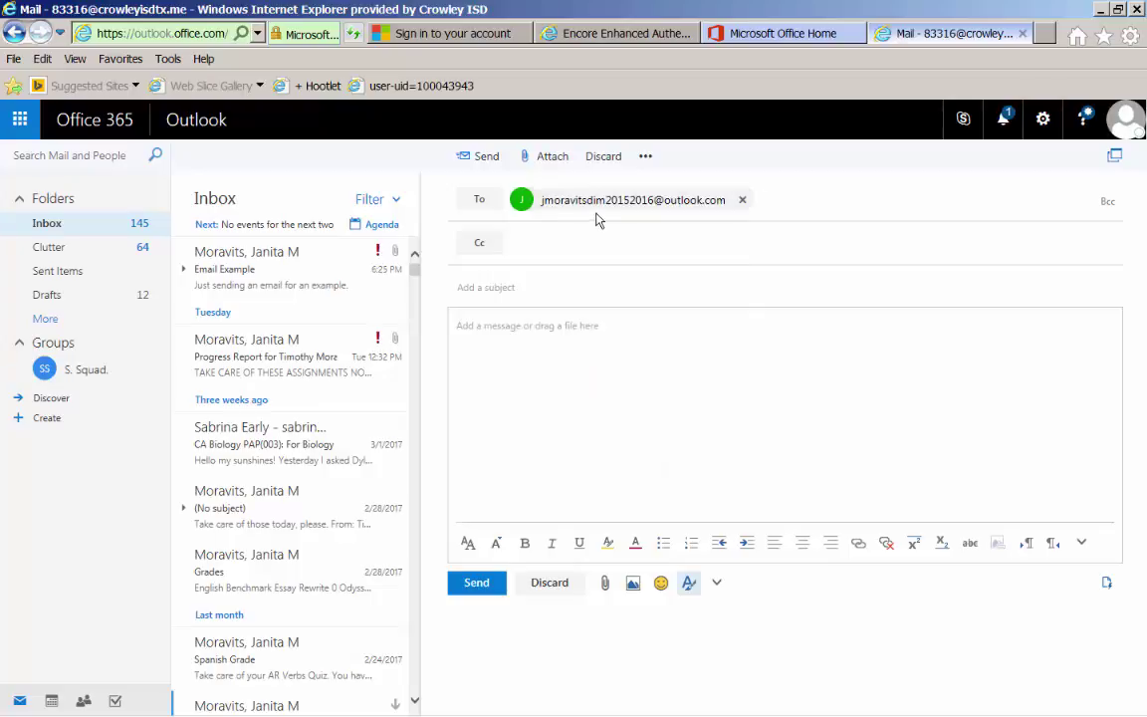
click(528, 289)
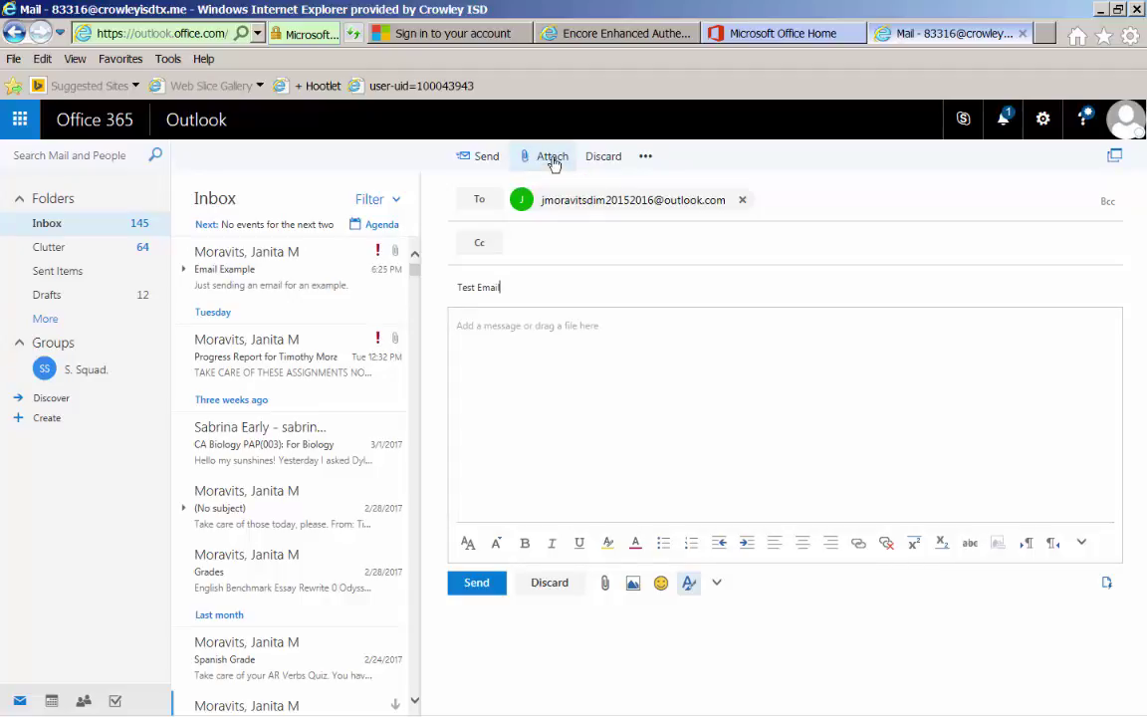
- Choose the Office 365 Login Instructions PDF from OneDrive's Email attachments 1 folder as an attachment
click(553, 160)
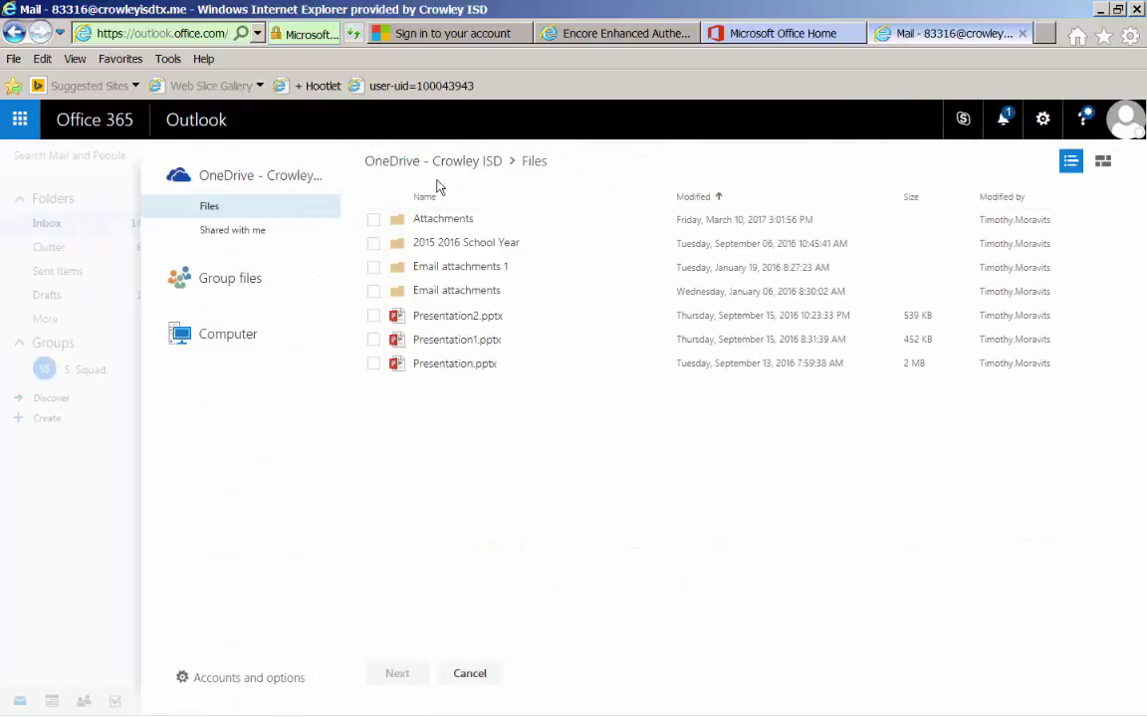
click(445, 280)
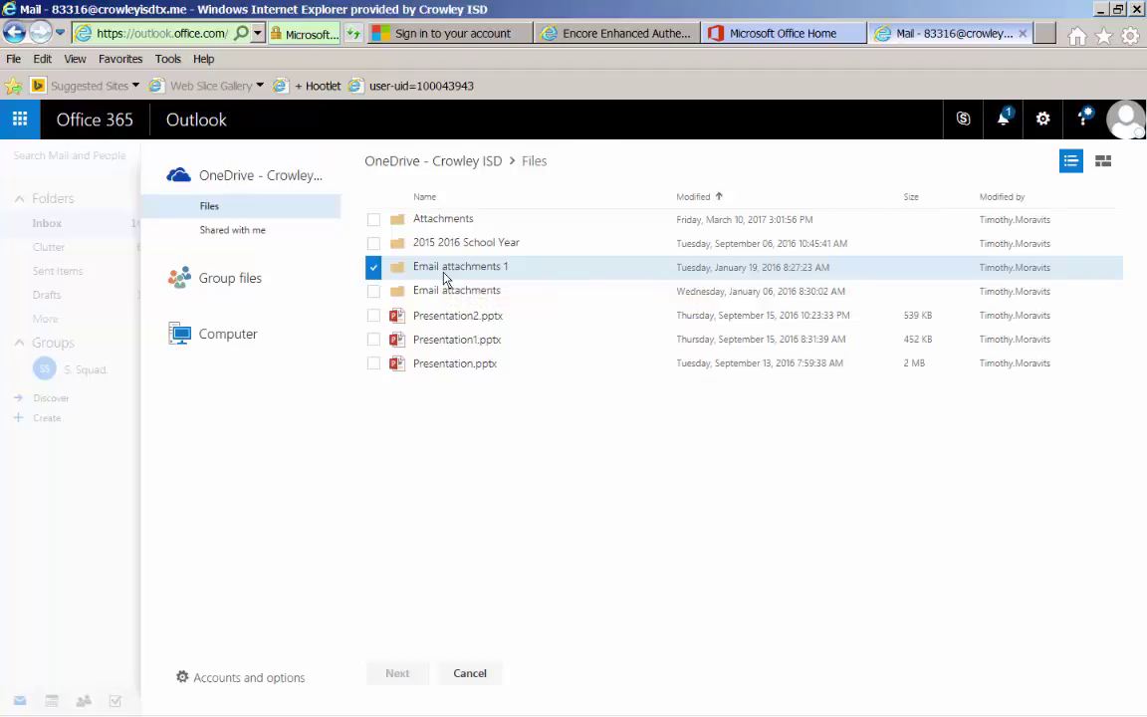
double_click(453, 277)
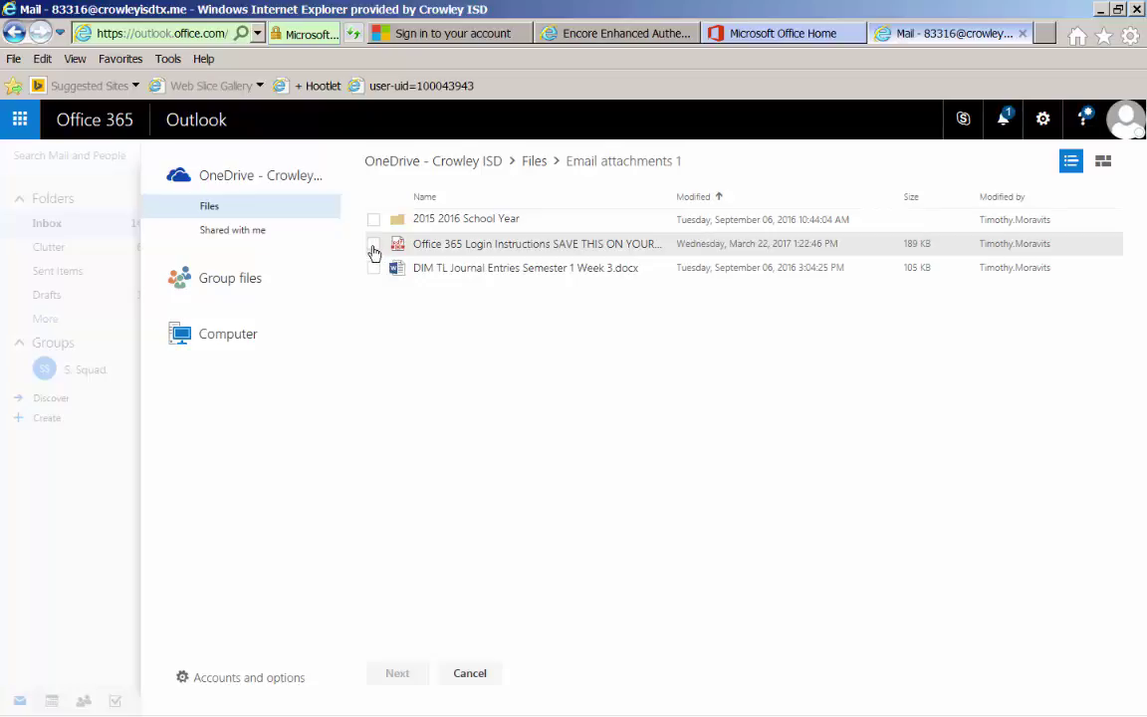
click(373, 248)
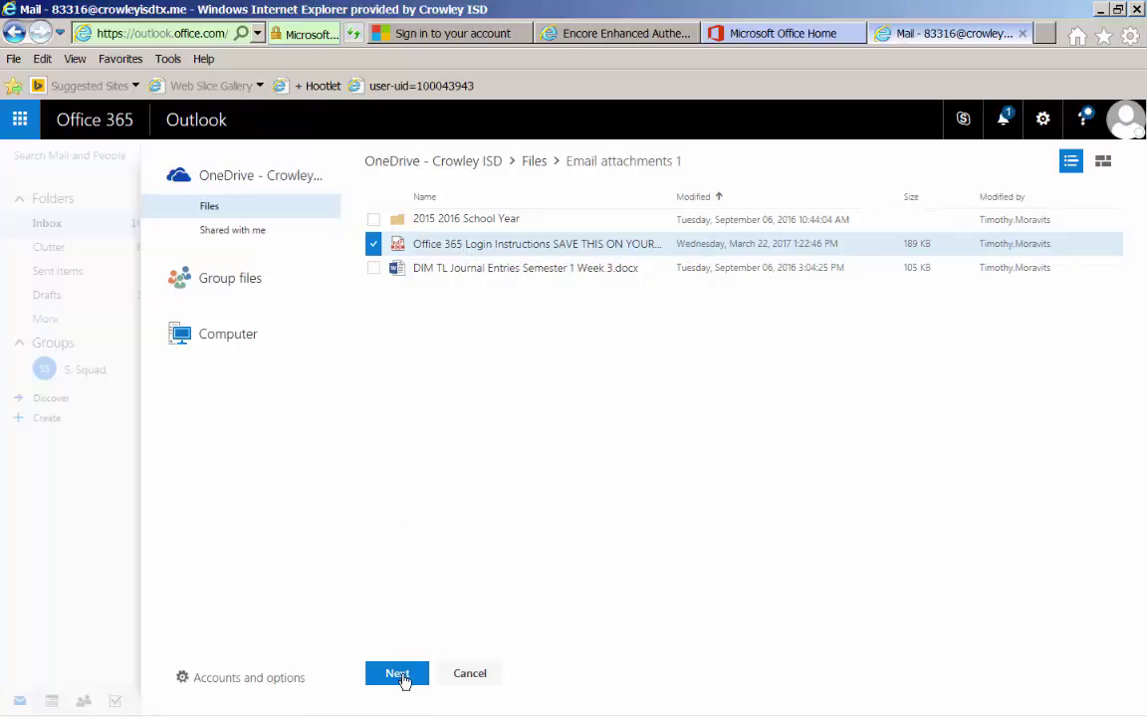
click(402, 677)
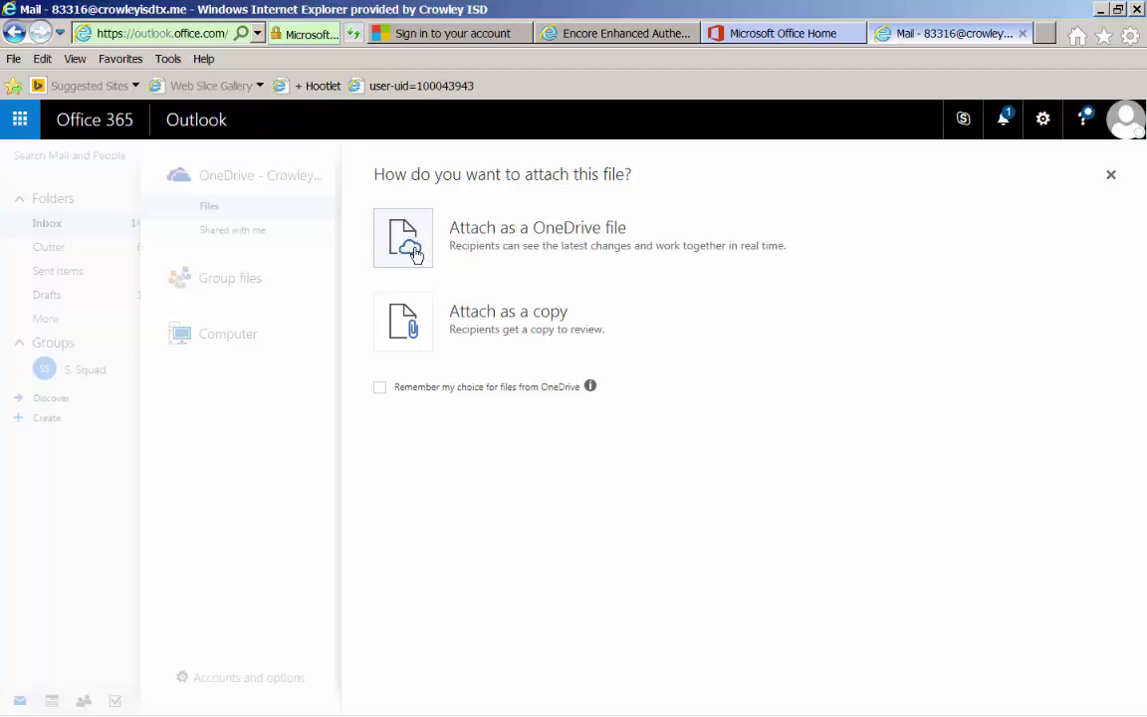
- Attach the PDF as a copy and send the Test Email
click(403, 322)
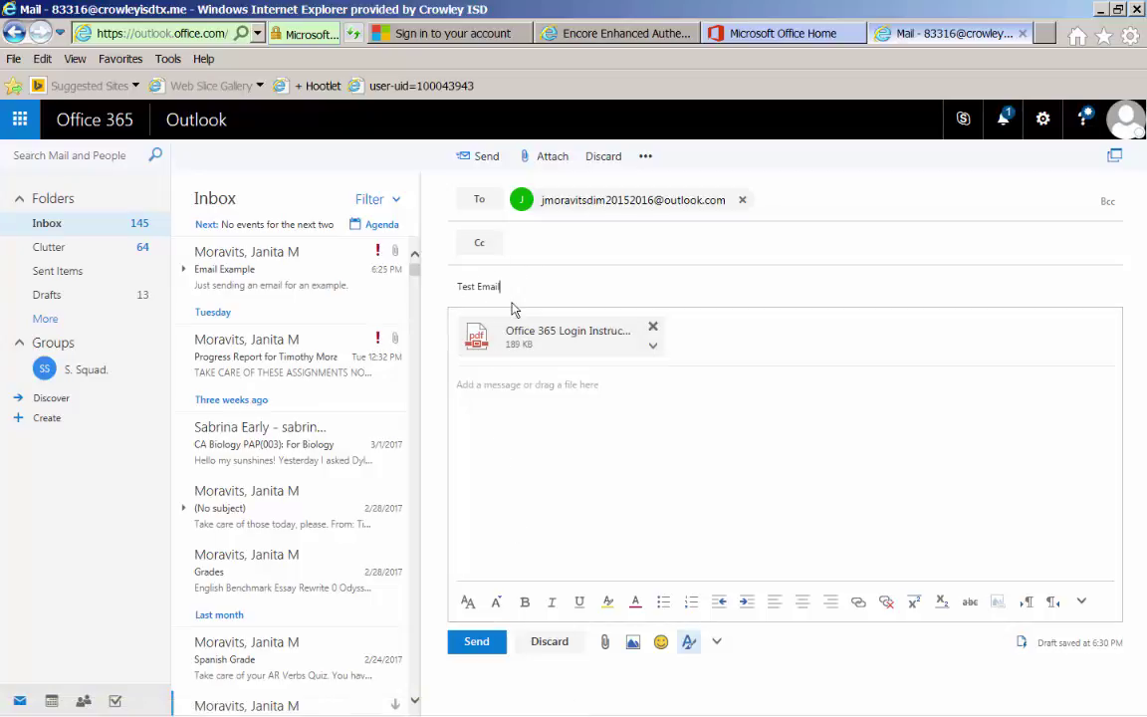
click(465, 645)
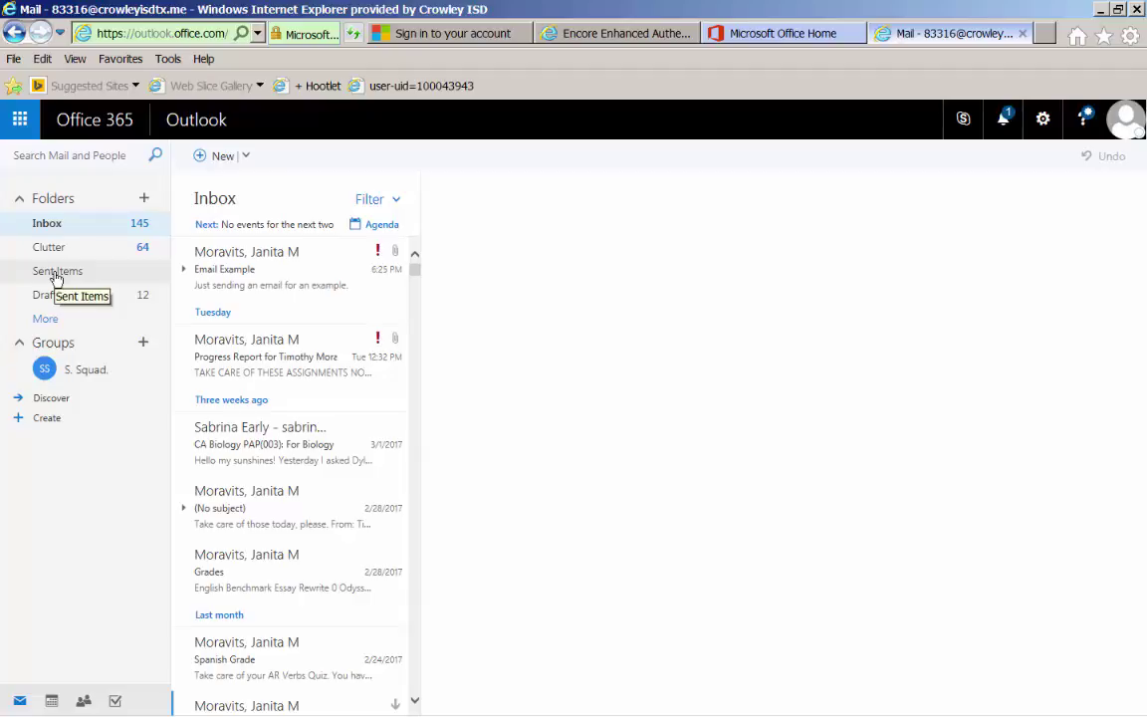
- Confirm the sent Test Email in Sent Items, briefly checking then hiding desktop Outlook
click(57, 277)
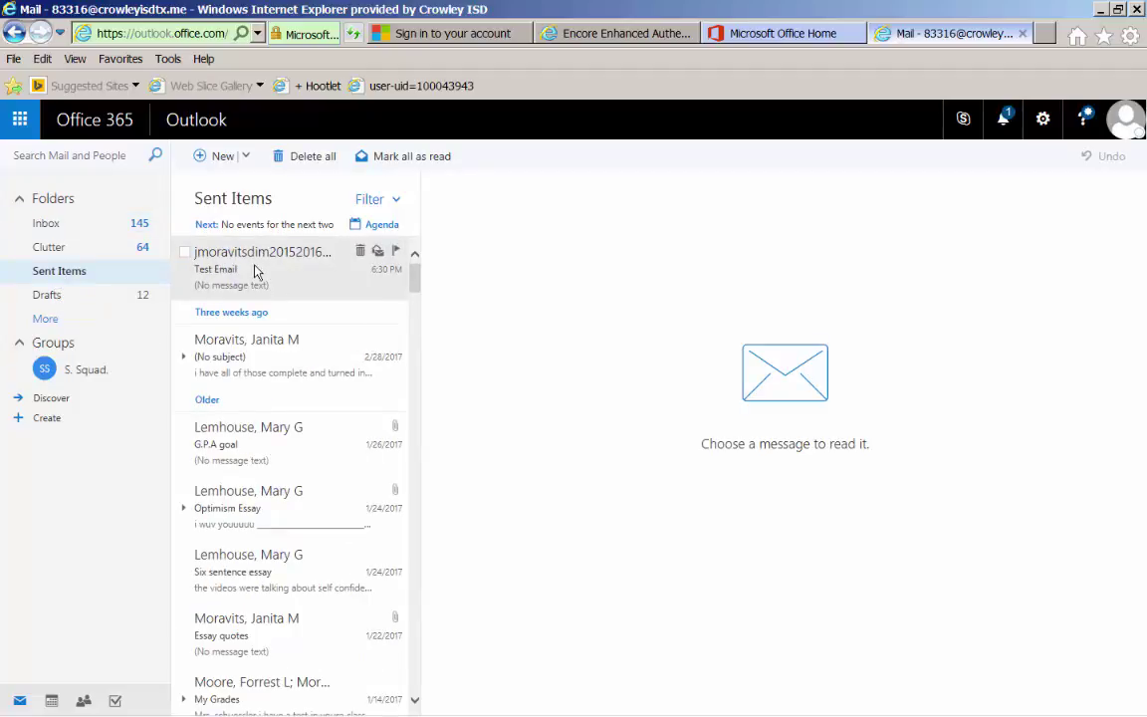
mouse_move(568, 709)
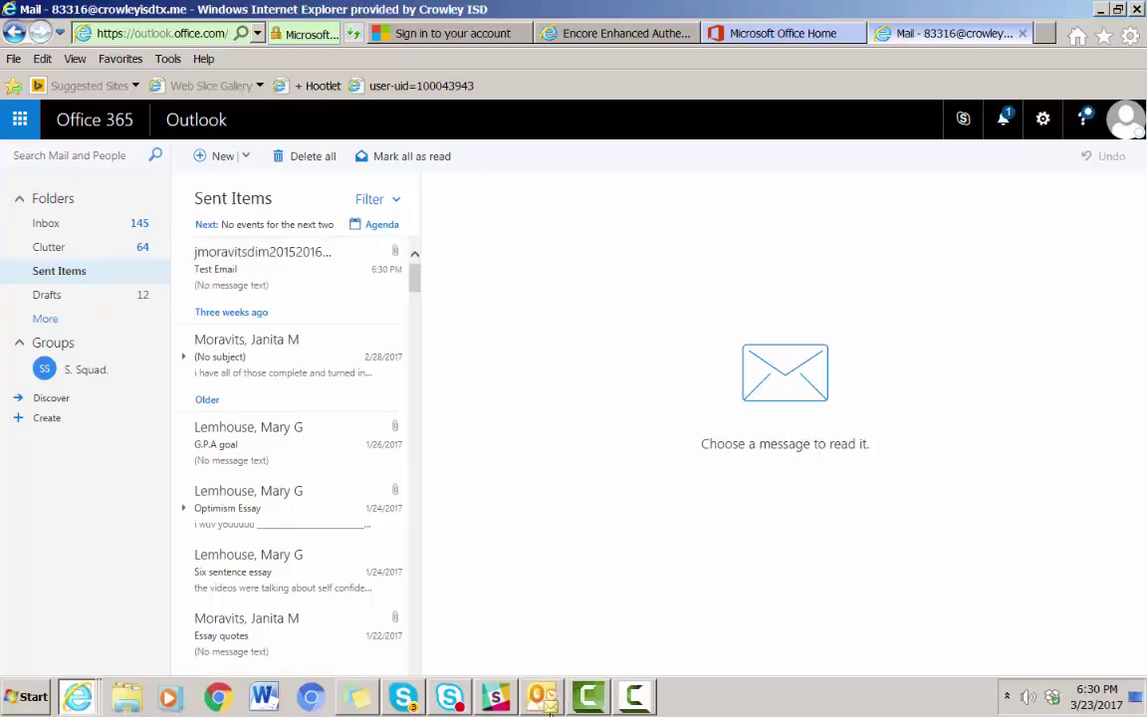
click(546, 707)
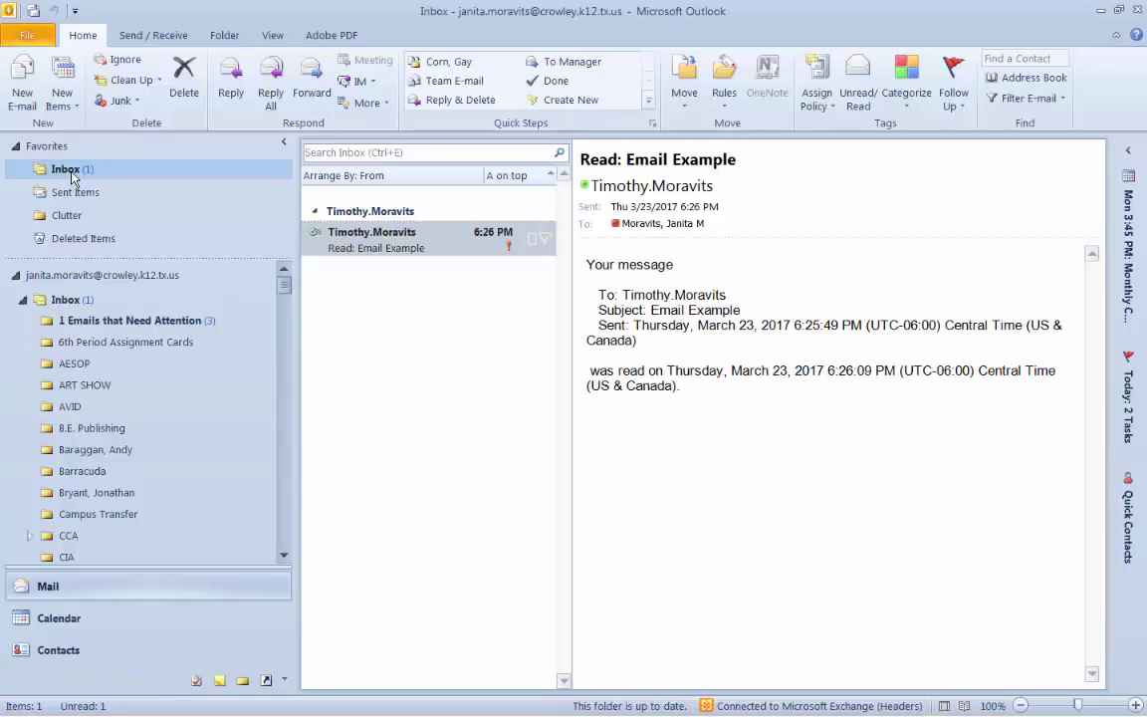
click(1101, 10)
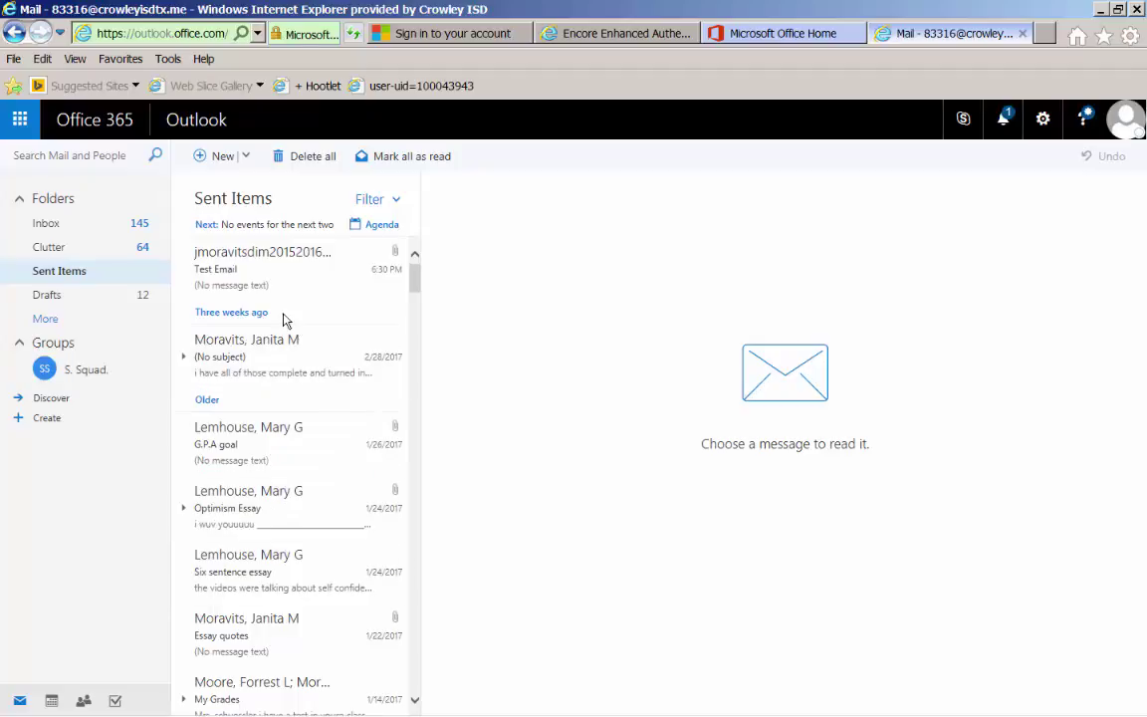
- Open Email Example, glance at its extra actions list, then return to an empty Inbox view
click(43, 223)
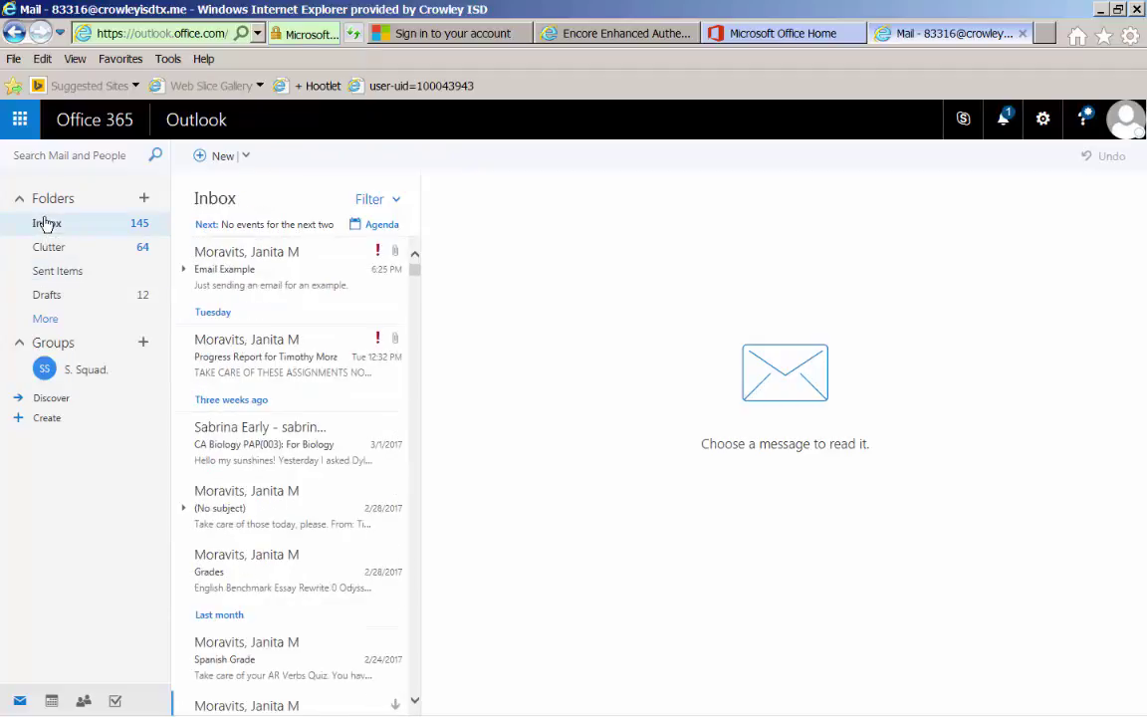
click(288, 278)
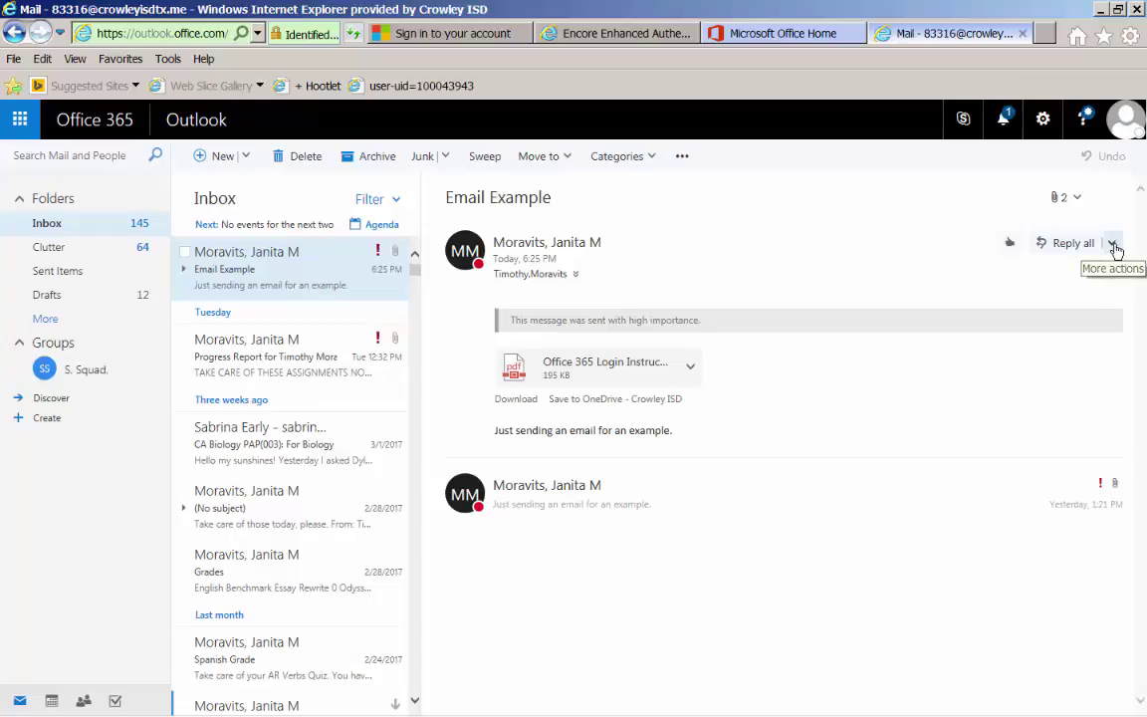
click(1113, 245)
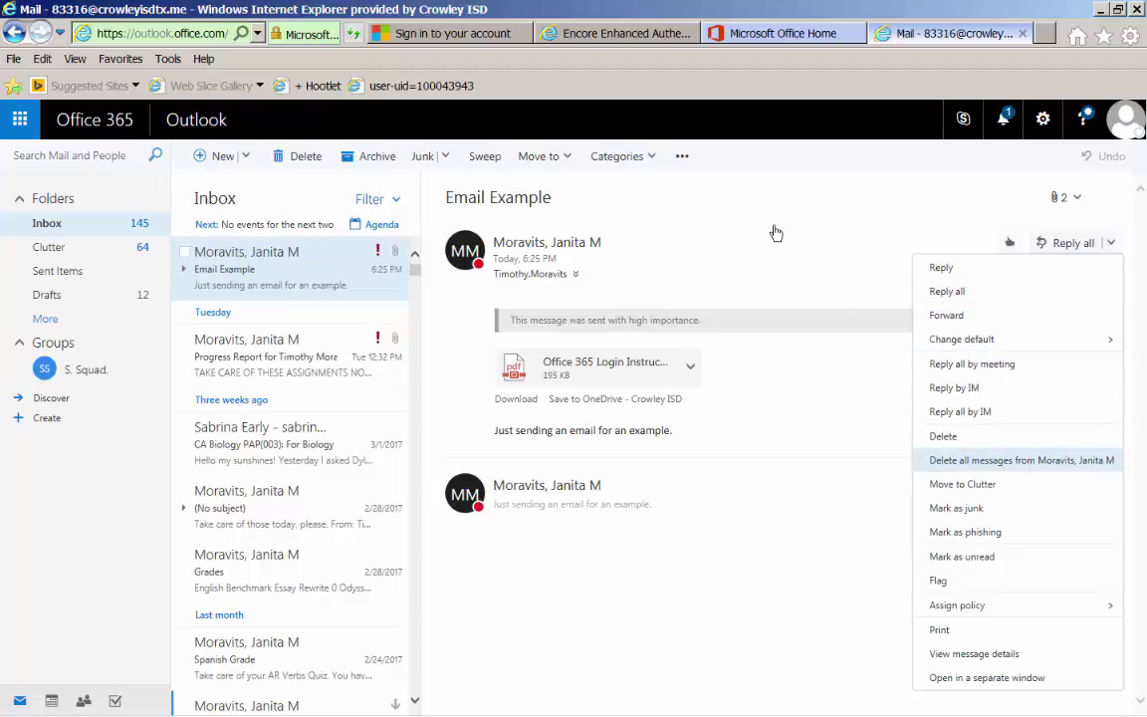
click(699, 248)
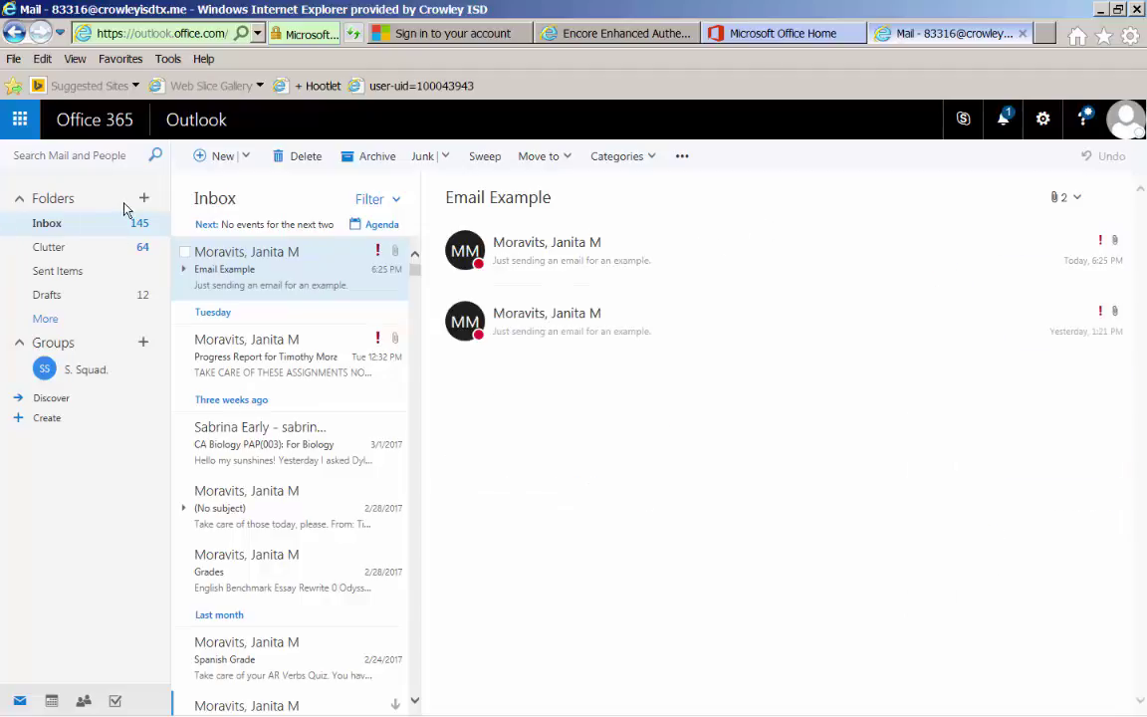
click(45, 225)
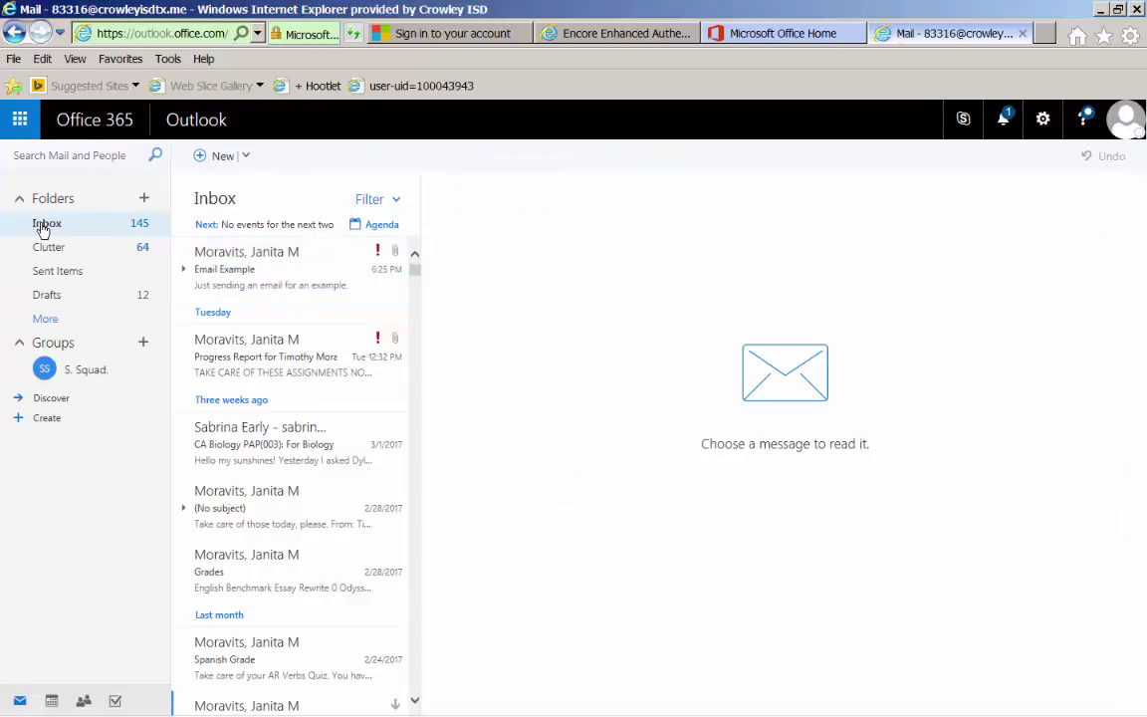
click(543, 705)
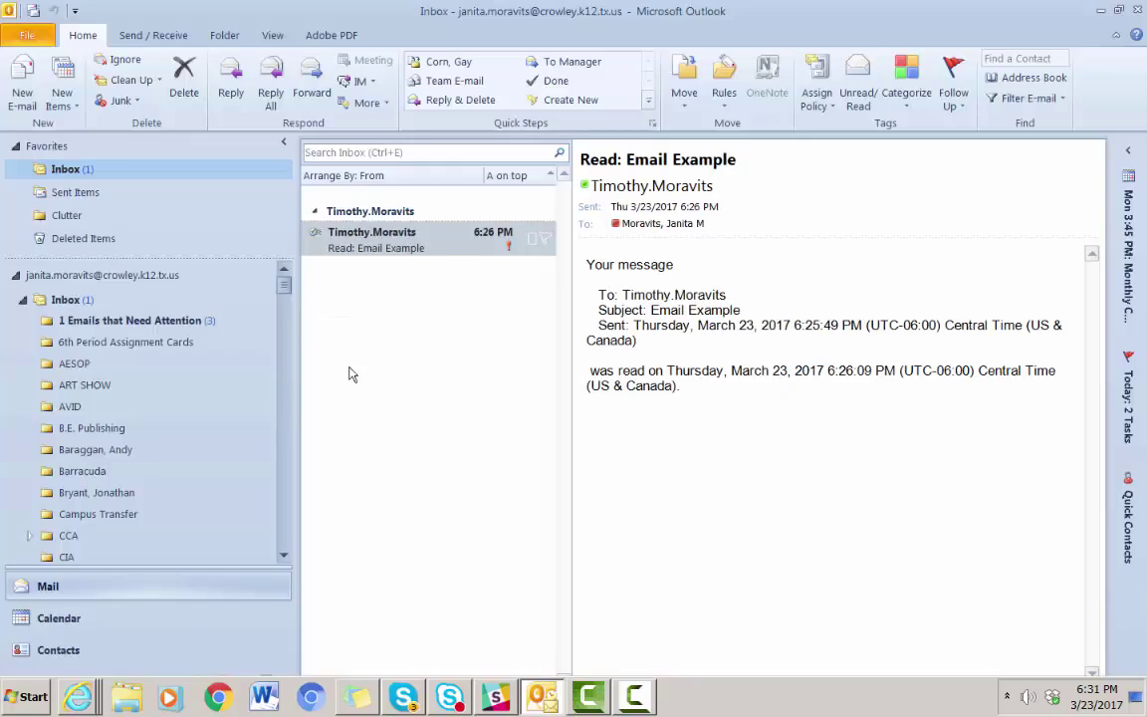
scroll(90, 416, down, 4)
scroll(91, 416, down, 15)
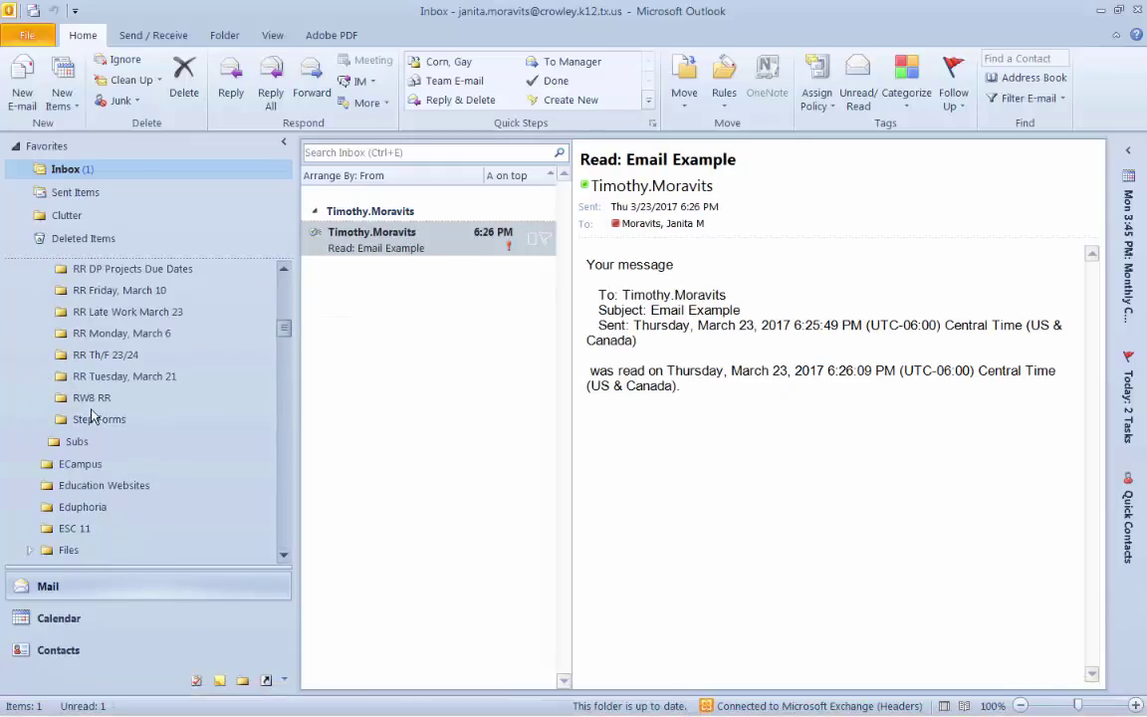
scroll(69, 446, up, 15)
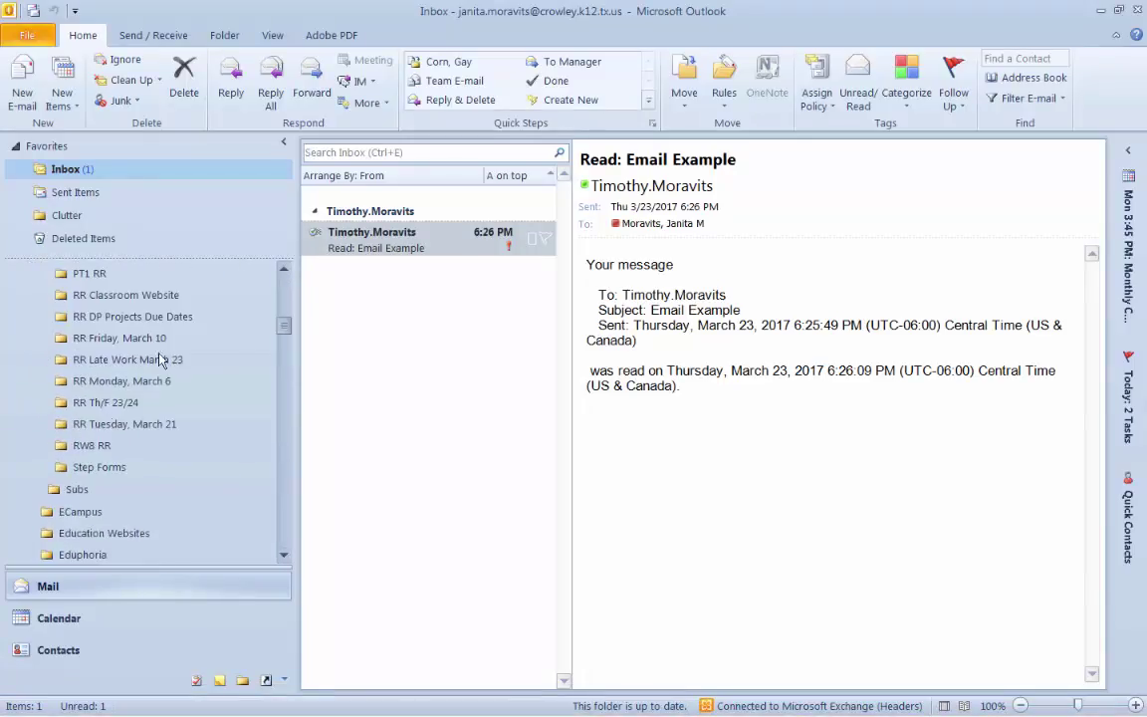
click(1100, 11)
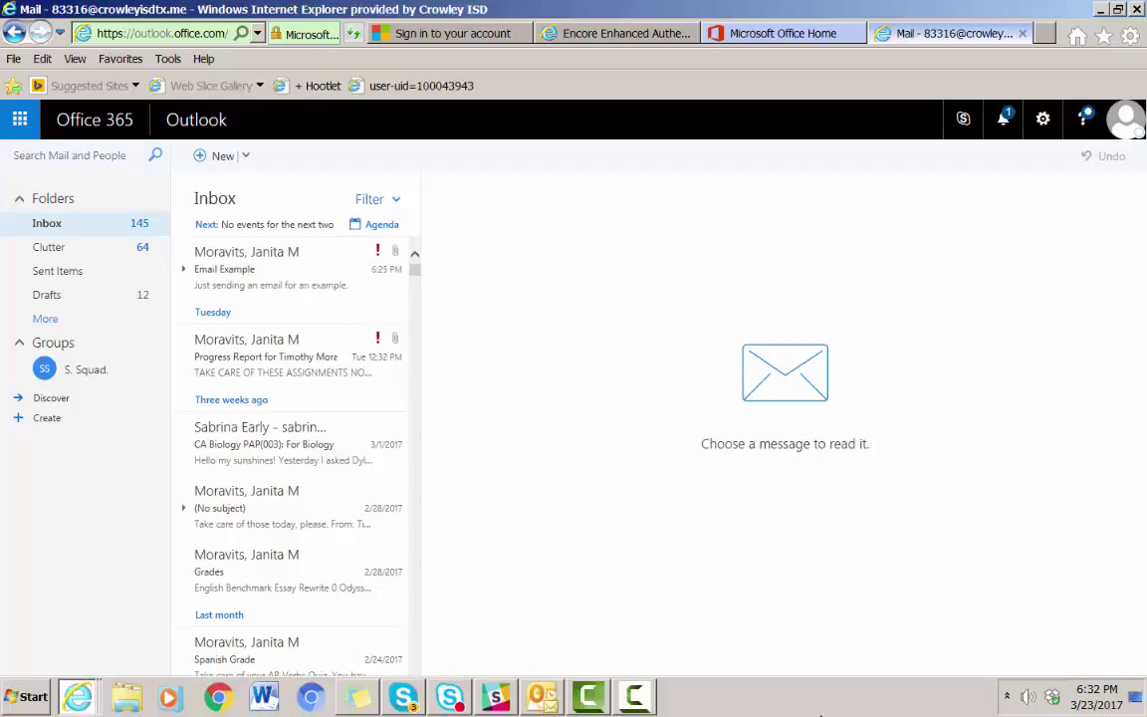
mouse_move(1010, 697)
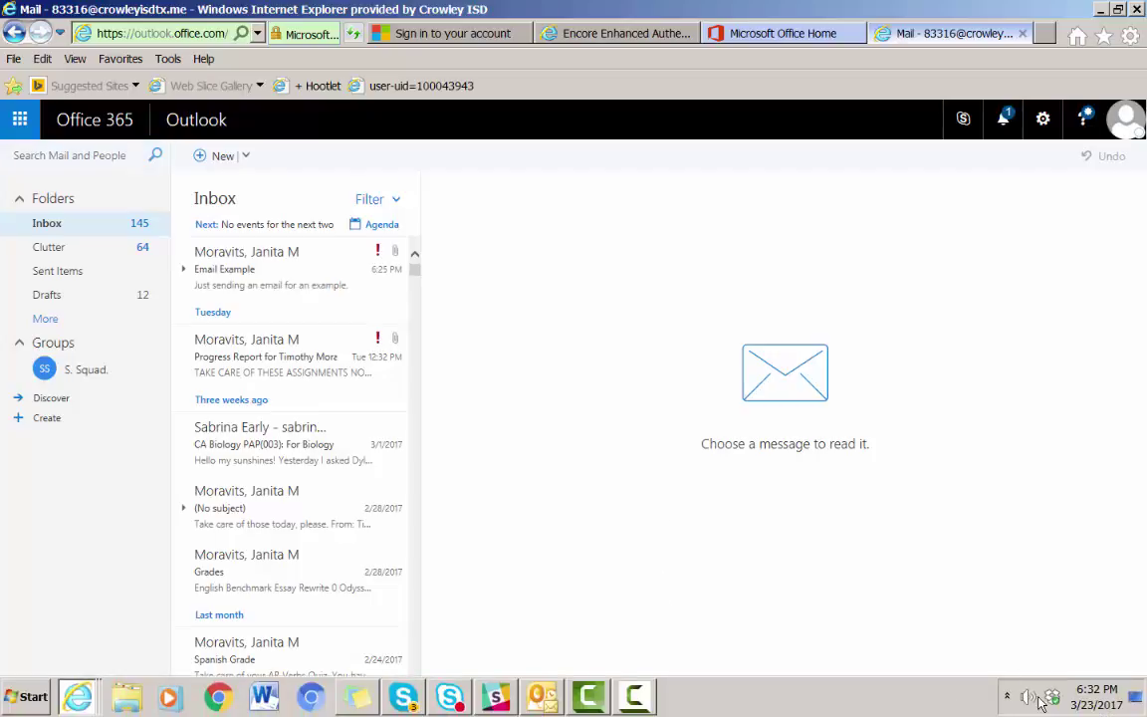
click(638, 705)
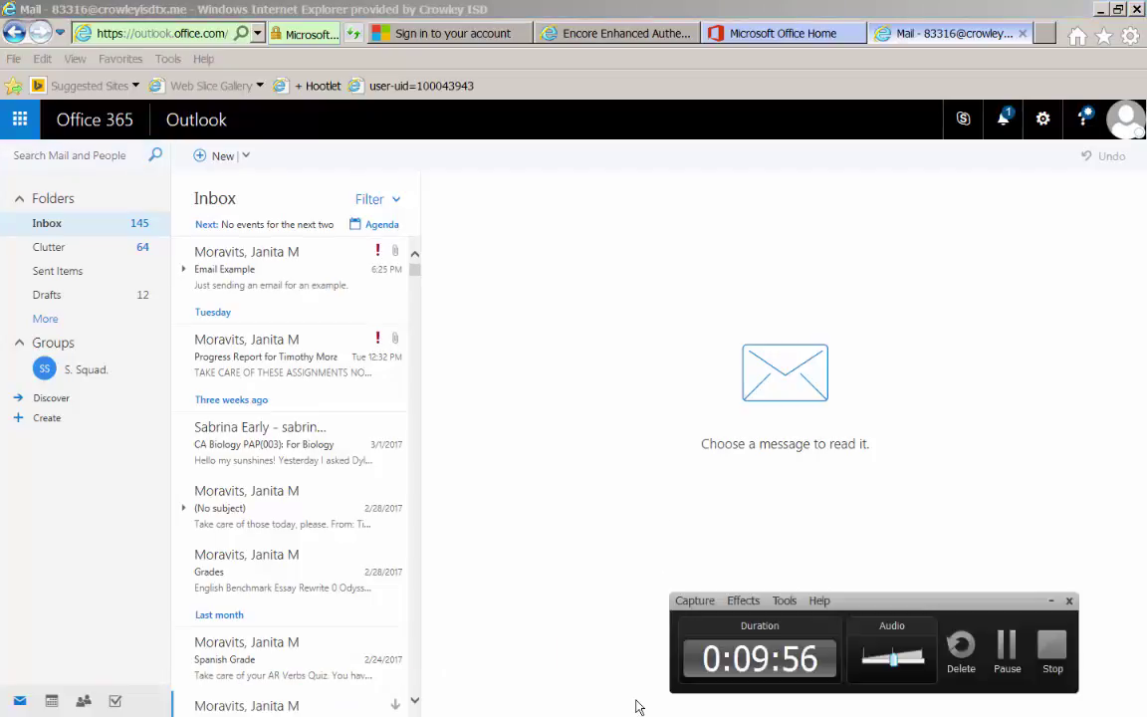